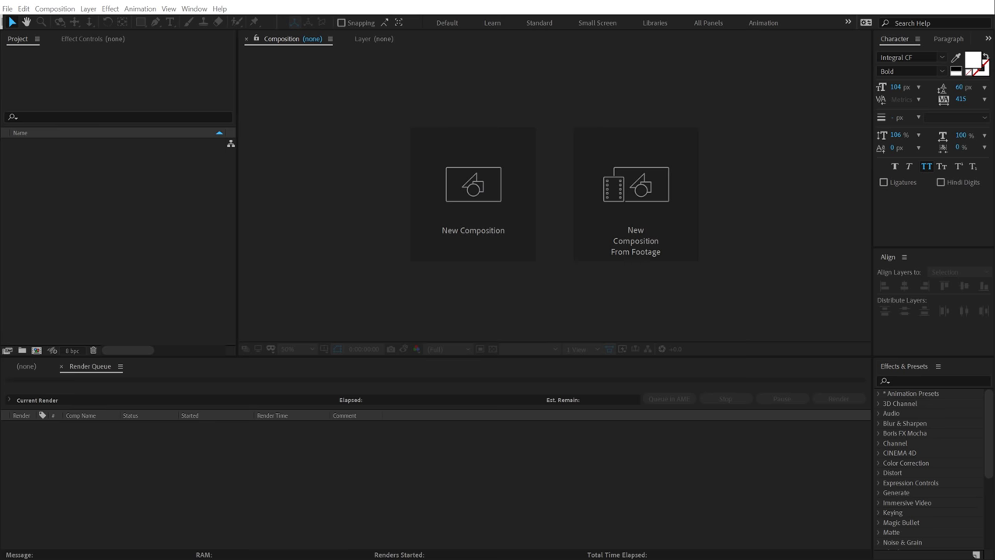
Create a 1920×1080, 30 fps, 10-second composition named Render, then name a second new comp Lines
{"action": "left_click", "coordinate": [485, 213]}
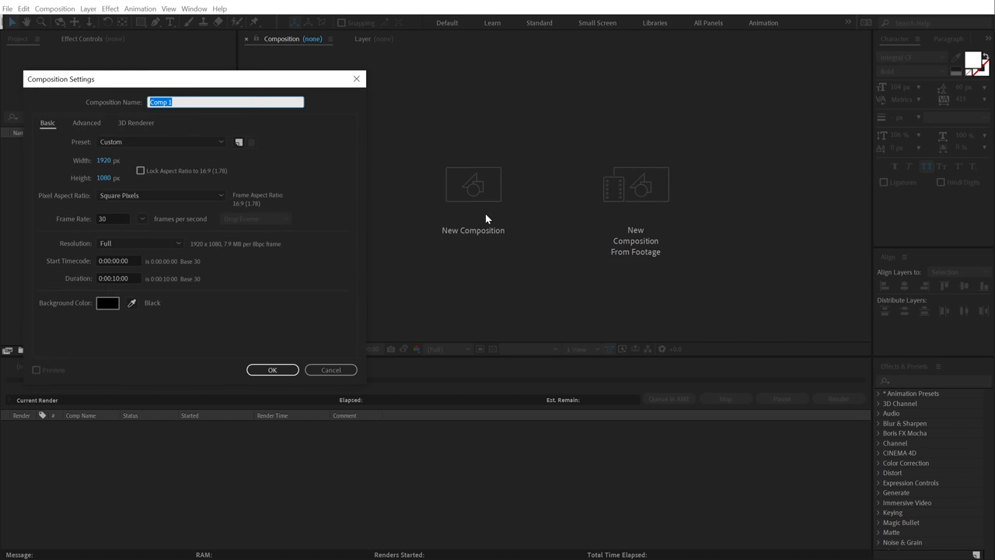
{"action": "left_click_drag", "start_coordinate": [237, 79], "coordinate": [513, 91]}
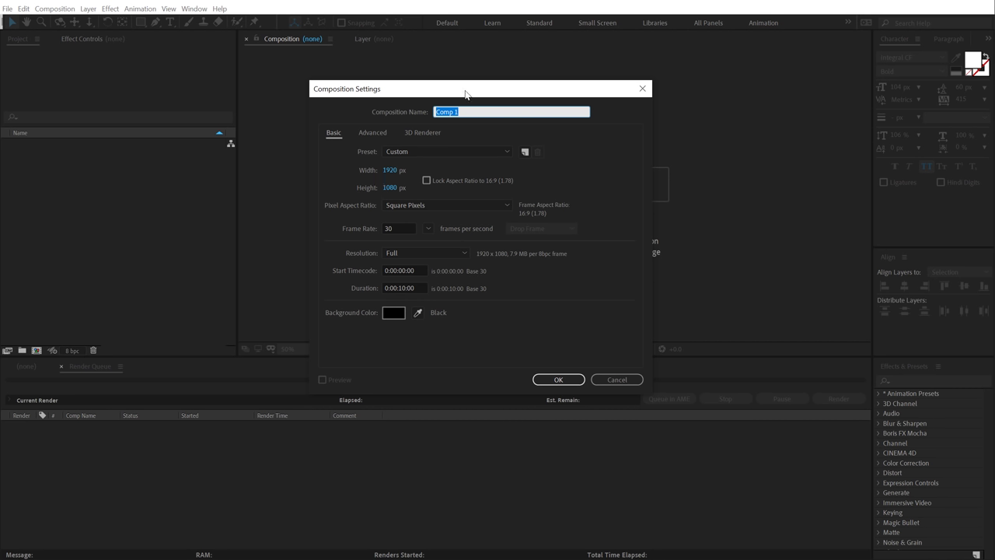
{"action": "type", "text": "Render"}
{"action": "left_click", "coordinate": [562, 379]}
{"action": "left_click", "coordinate": [35, 350]}
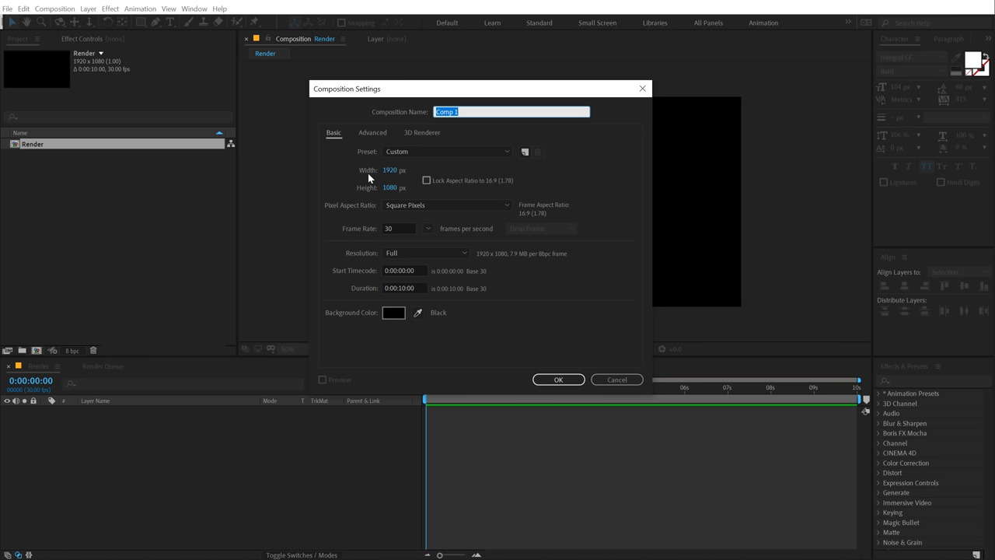
{"action": "type", "text": "Lines"}
Confirm the Lines comp and set the Ellipse tool to a 2 px stroke with no fill
{"action": "left_click", "coordinate": [556, 379]}
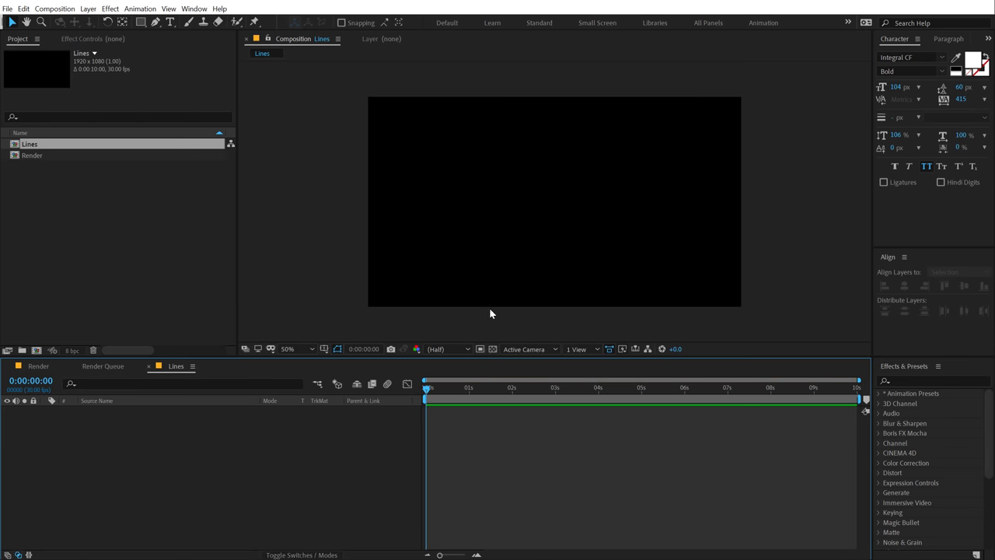
{"action": "left_click_drag", "start_coordinate": [144, 28], "coordinate": [192, 50]}
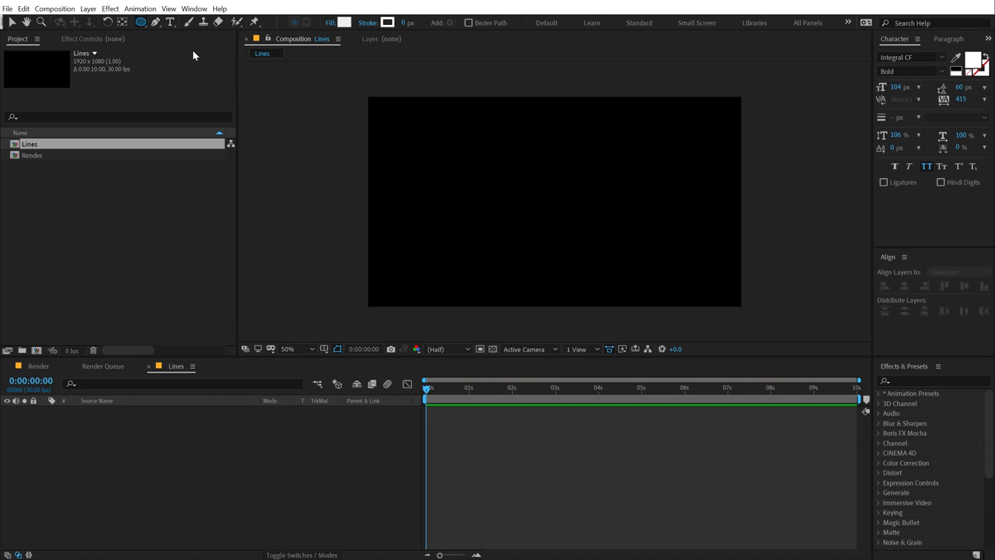
{"action": "left_click", "coordinate": [403, 23]}
{"action": "type", "text": "2"}
{"action": "key", "text": "Return"}
{"action": "left_click", "coordinate": [329, 25]}
{"action": "left_click", "coordinate": [270, 100]}
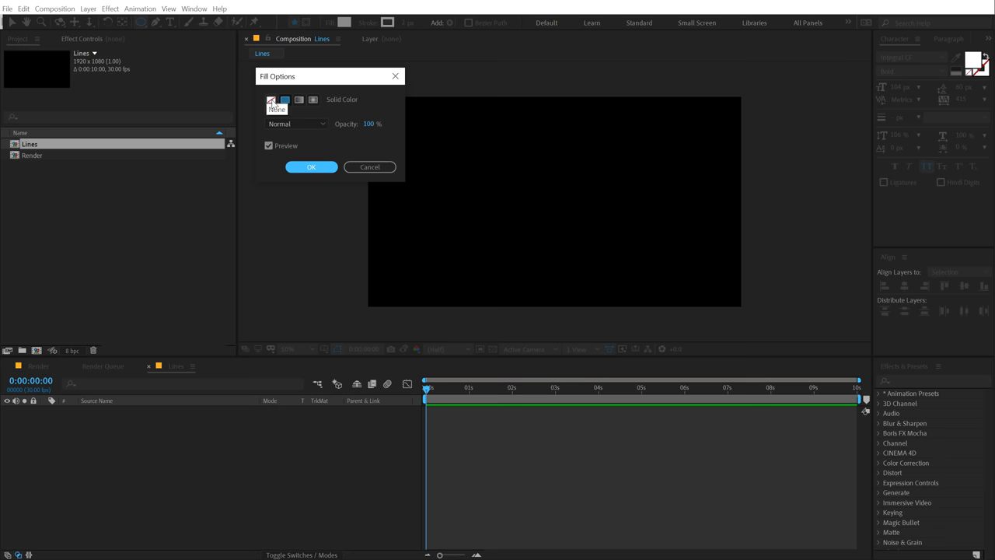
{"action": "left_click", "coordinate": [310, 167]}
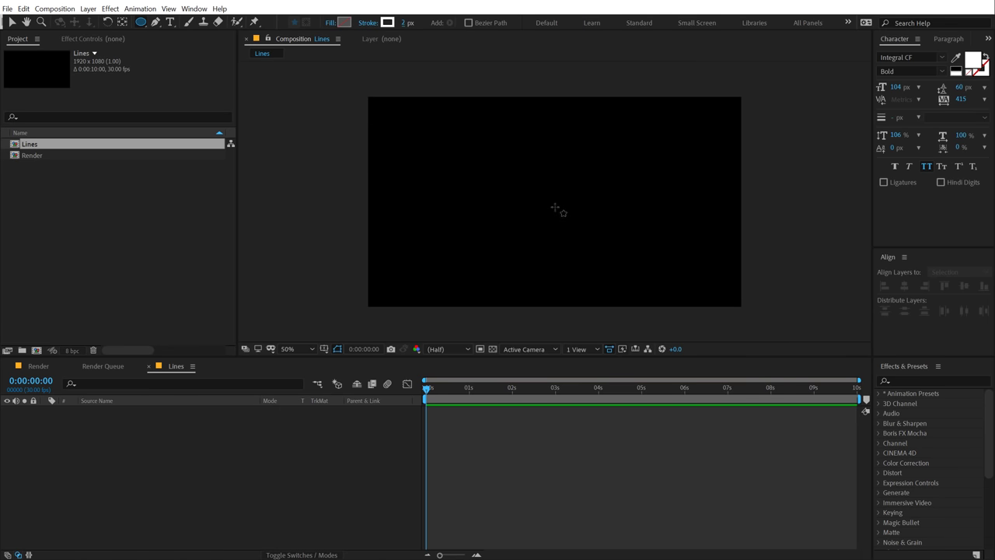
Draw a circle and center it horizontally and vertically in the composition
{"action": "left_click_drag", "start_coordinate": [554, 208], "coordinate": [630, 276]}
{"action": "left_click", "coordinate": [12, 22]}
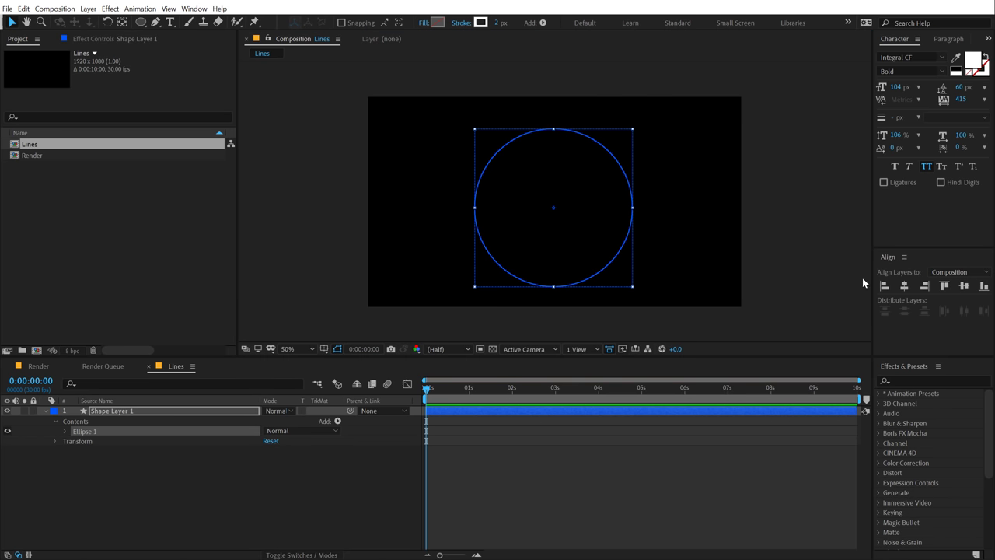
{"action": "left_click", "coordinate": [904, 287]}
{"action": "left_click", "coordinate": [964, 286]}
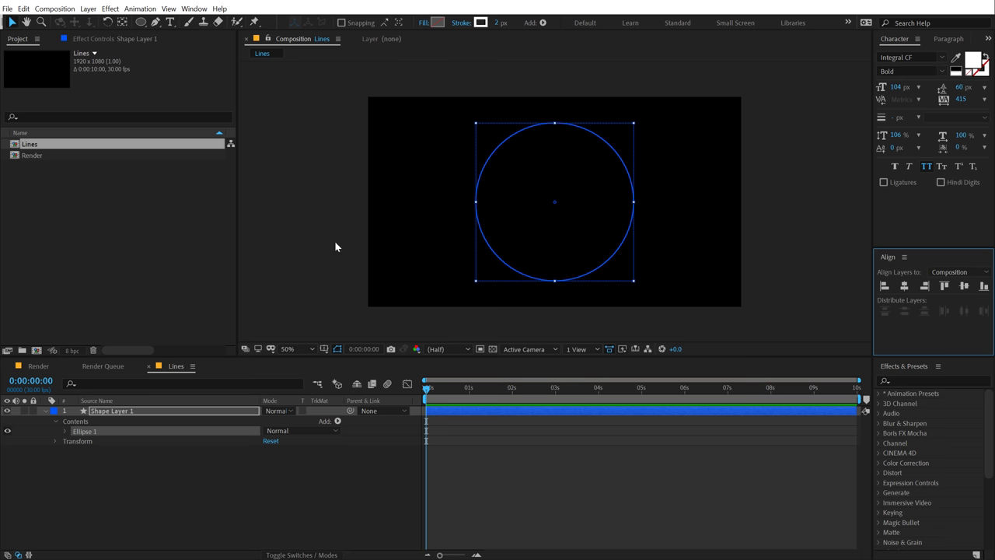
Rename the circle's shape layer to 'Line'
{"action": "left_click", "coordinate": [195, 9]}
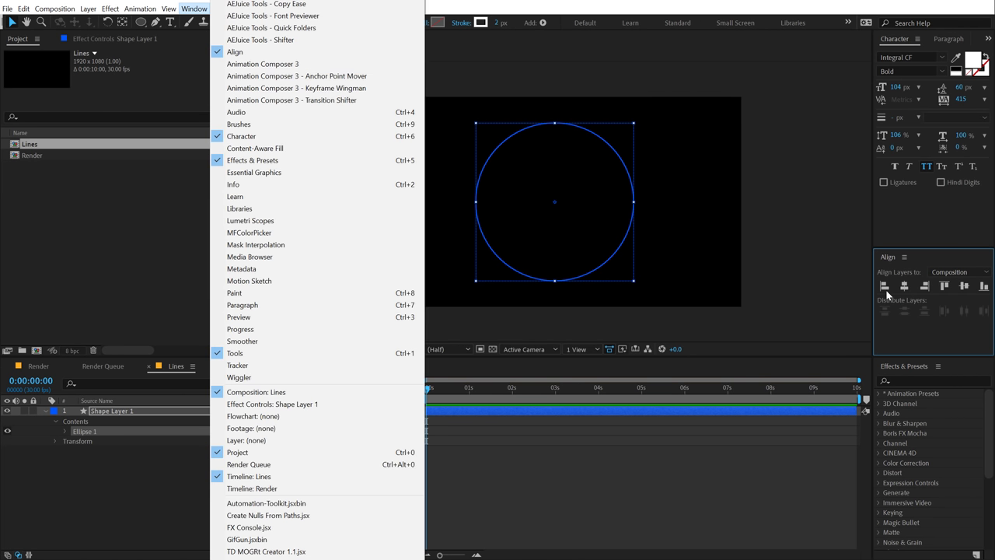
{"action": "left_click", "coordinate": [551, 444]}
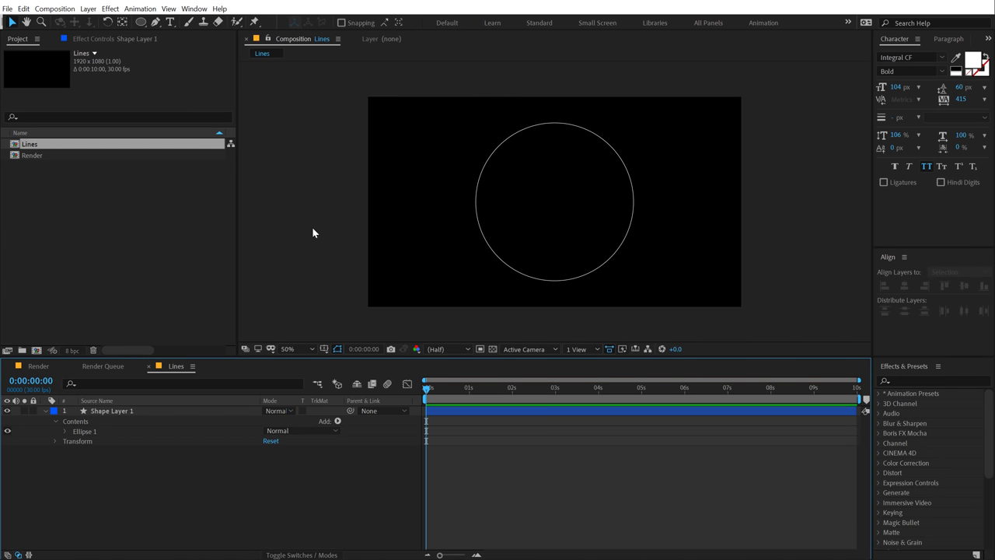
{"action": "left_click", "coordinate": [113, 413]}
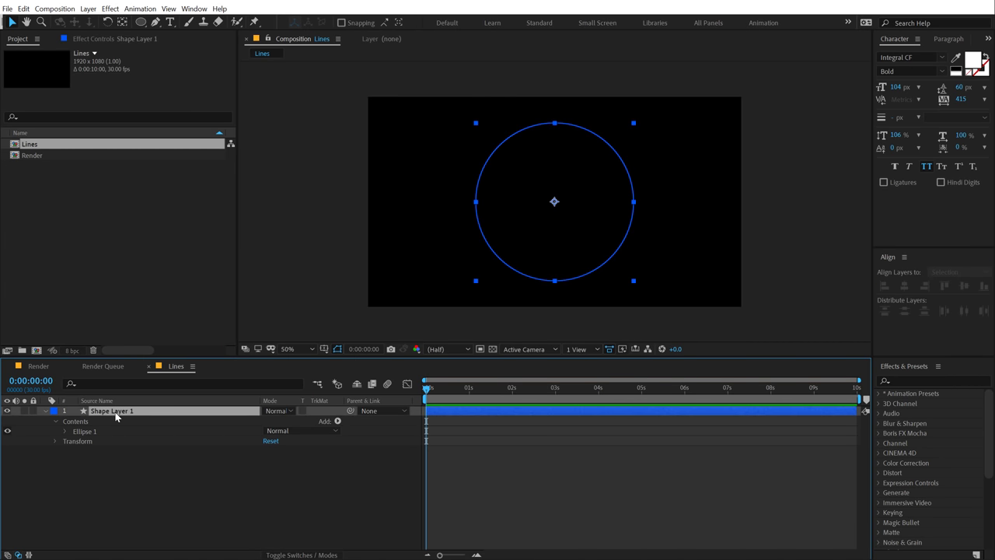
{"action": "key", "text": "Return"}
{"action": "type", "text": "Line"}
{"action": "key", "text": "Return"}
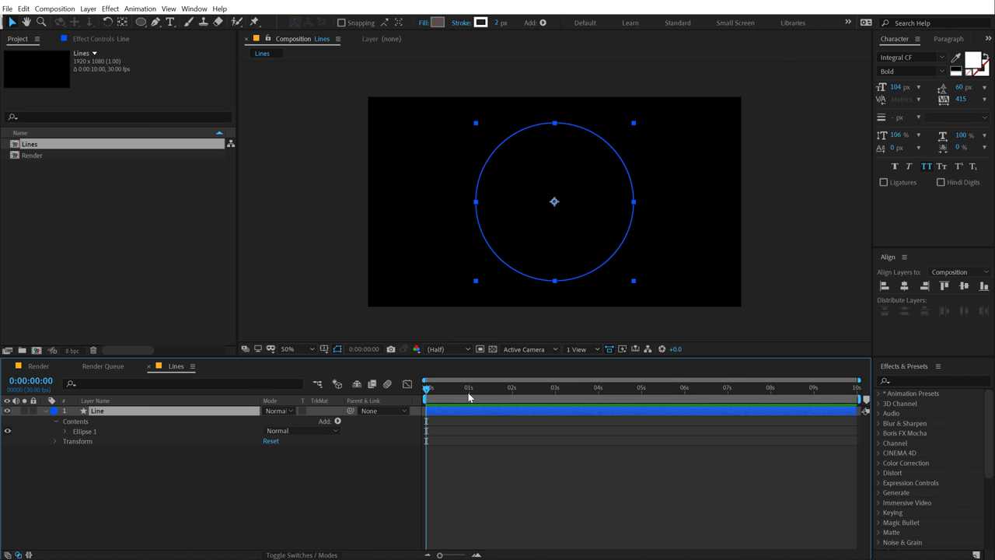
Keyframe Scale at 100% at 1 second and 0% at 0 seconds, with Easy Ease
{"action": "left_click_drag", "start_coordinate": [466, 391], "coordinate": [469, 393]}
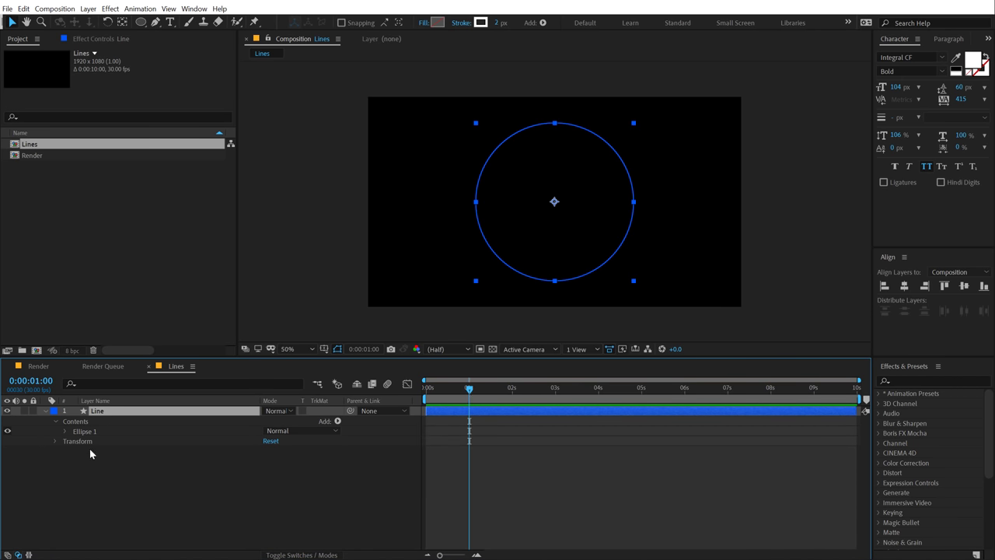
{"action": "key", "text": "s"}
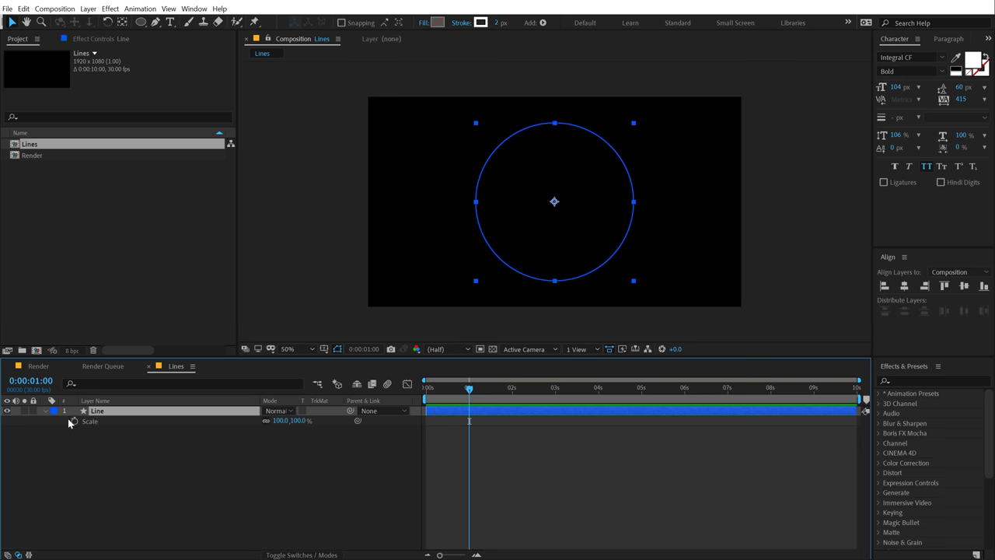
{"action": "left_click", "coordinate": [73, 421]}
{"action": "key", "text": "Home"}
{"action": "left_click", "coordinate": [298, 421]}
{"action": "type", "text": "0"}
{"action": "key", "text": "Return"}
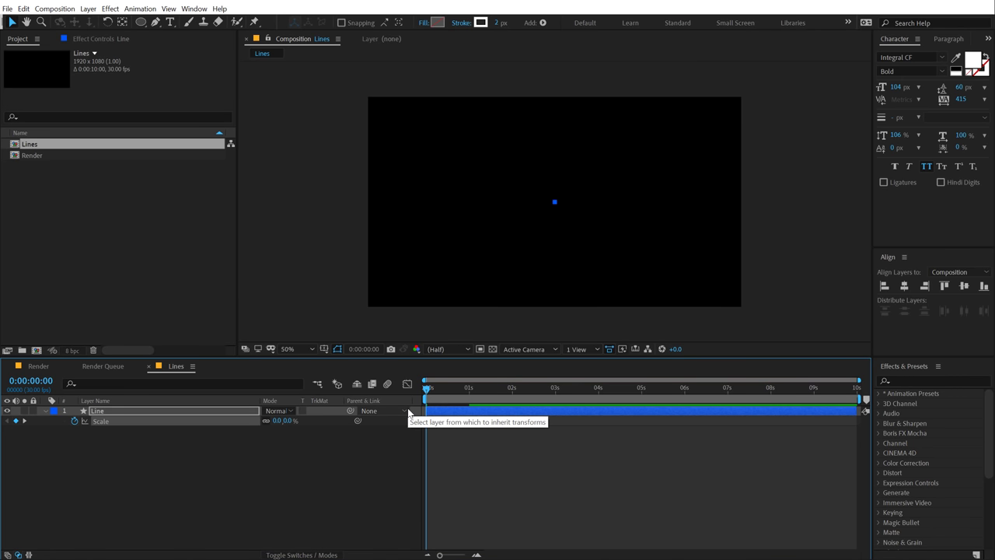
{"action": "key", "text": "F9"}
Preview the growing circle, then collapse and reselect the Line layer
{"action": "key", "text": "space"}
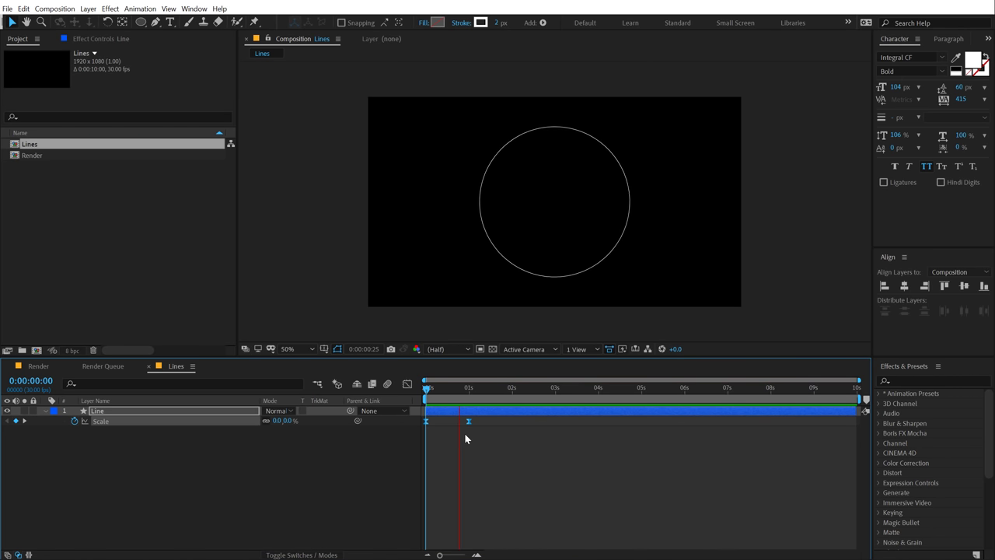
{"action": "left_click", "coordinate": [476, 388]}
{"action": "left_click_drag", "start_coordinate": [482, 391], "coordinate": [502, 389]}
{"action": "left_click", "coordinate": [166, 475]}
{"action": "left_click", "coordinate": [44, 410]}
{"action": "left_click", "coordinate": [103, 412]}
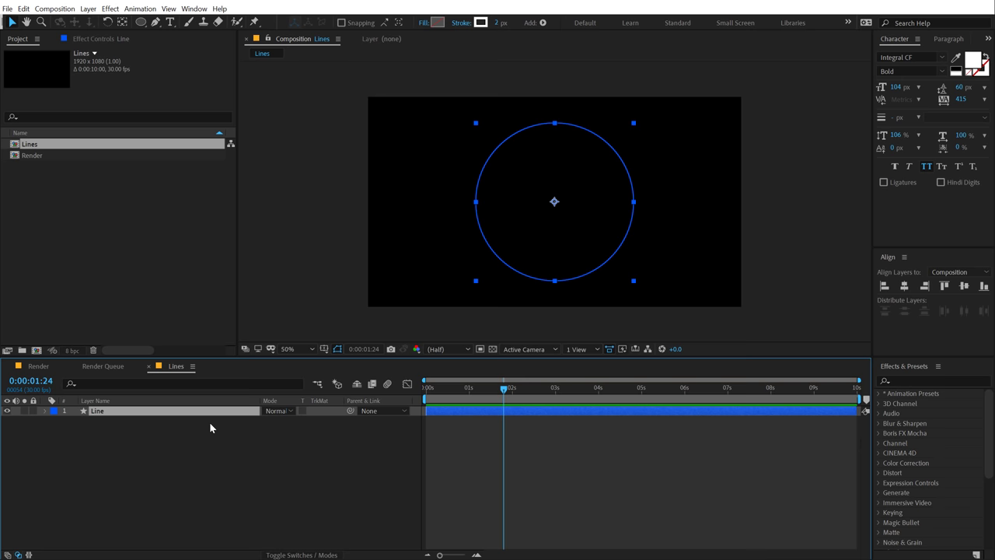
Apply Turbulent Displace to the Line layer and try stronger, finer distortion values
{"action": "left_click", "coordinate": [901, 380]}
{"action": "type", "text": "turb"}
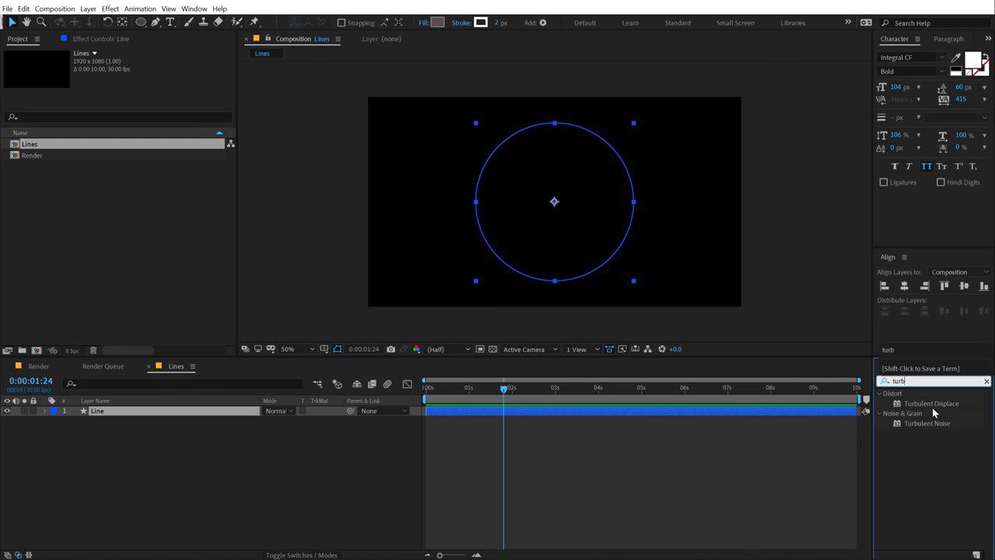
{"action": "left_click_drag", "start_coordinate": [932, 406], "coordinate": [125, 416]}
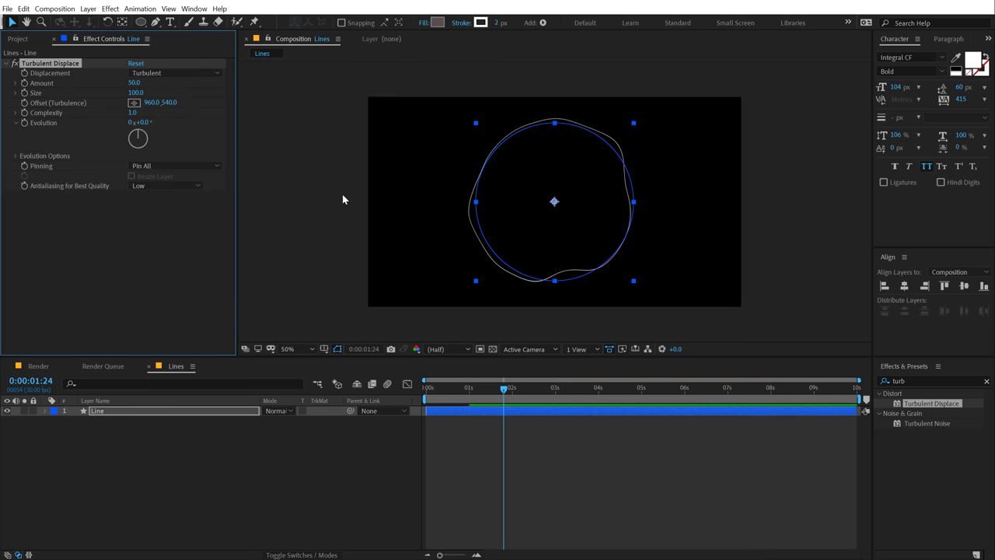
{"action": "mouse_move", "coordinate": [134, 83]}
{"action": "left_mouse_down"}
{"action": "mouse_move", "coordinate": [248, 112]}
{"action": "mouse_move", "coordinate": [189, 119]}
{"action": "left_mouse_up"}
{"action": "left_click_drag", "start_coordinate": [136, 93], "coordinate": [86, 100]}
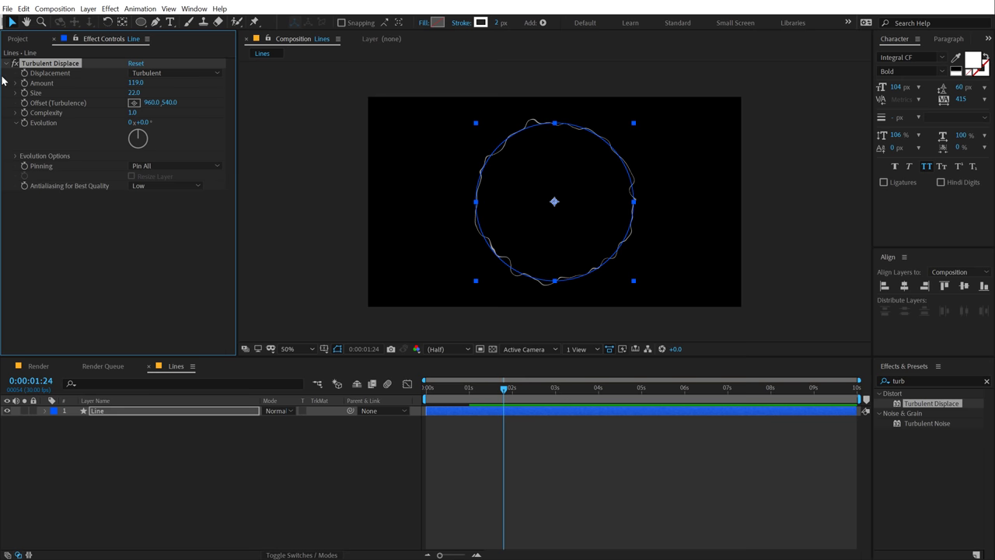
Set Turbulent Displace to Twist with Amount 50 and Size 250
{"action": "left_click", "coordinate": [153, 73]}
{"action": "left_click", "coordinate": [161, 110]}
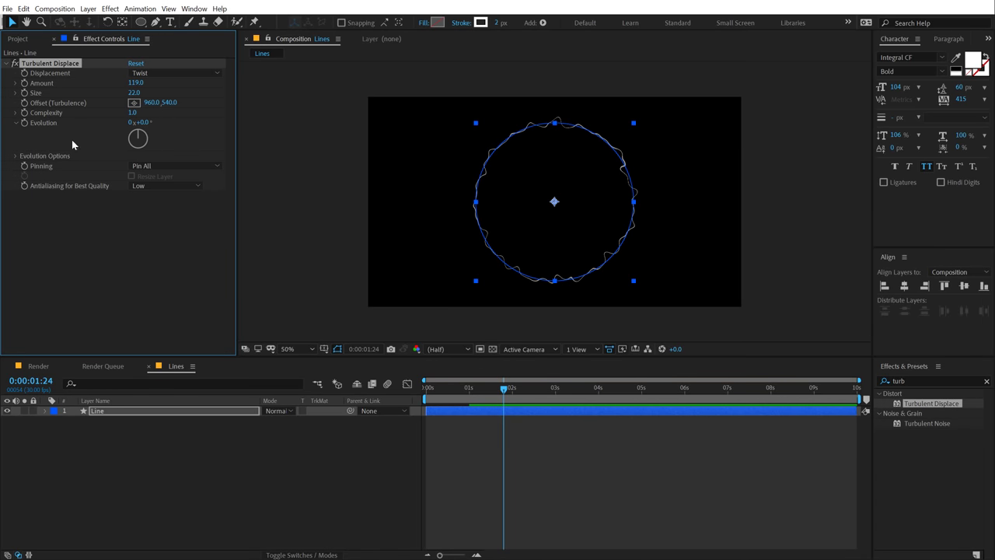
{"action": "left_click", "coordinate": [136, 83]}
{"action": "type", "text": "50"}
{"action": "key", "text": "Return"}
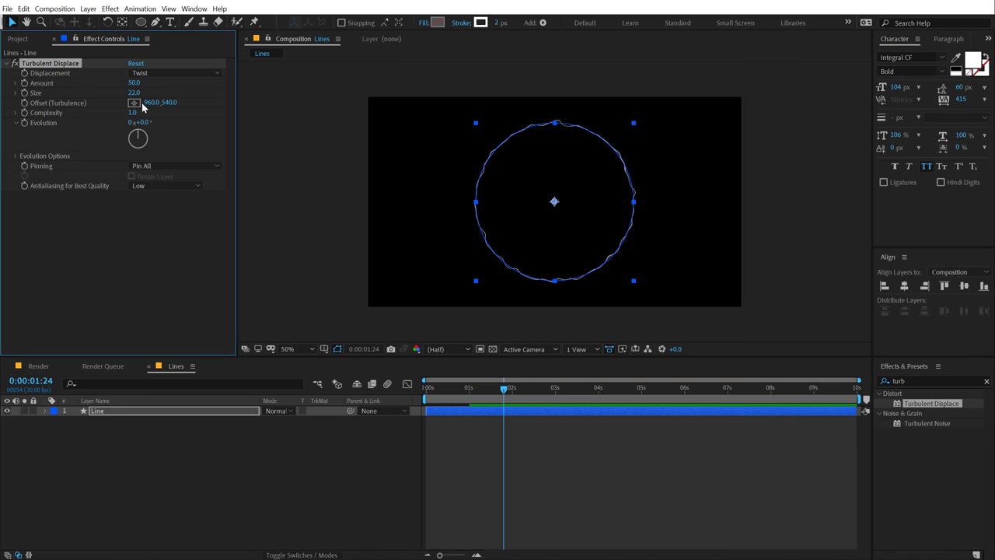
{"action": "left_click", "coordinate": [135, 93]}
{"action": "key", "text": "Return"}
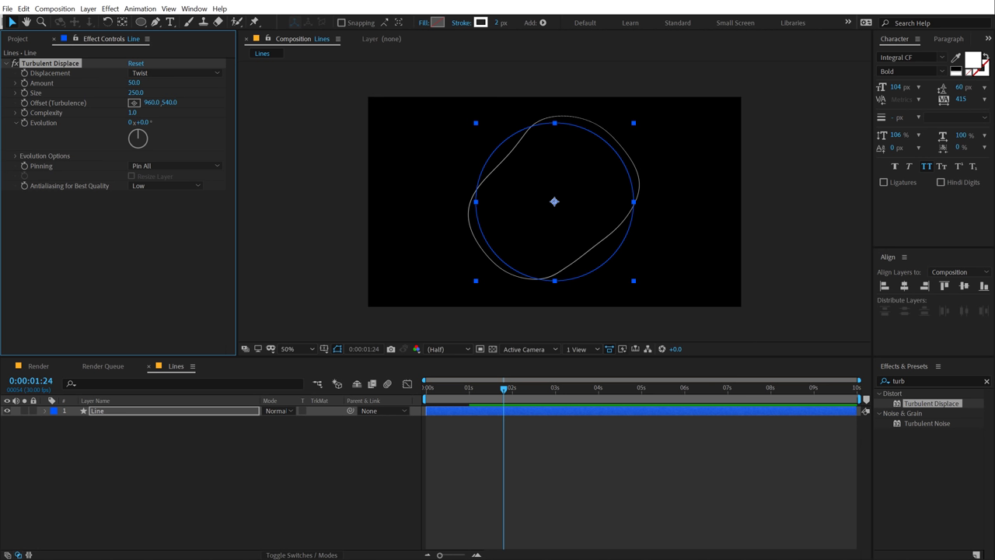
Set the turbulence horizontal offset to 0 and keyframe Offset (Turbulence) at 1 second
{"action": "left_click_drag", "start_coordinate": [154, 102], "coordinate": [518, 102]}
{"action": "mouse_move", "coordinate": [522, 136]}
{"action": "left_mouse_down"}
{"action": "mouse_move", "coordinate": [700, 148]}
{"action": "mouse_move", "coordinate": [474, 179]}
{"action": "mouse_move", "coordinate": [422, 209]}
{"action": "mouse_move", "coordinate": [540, 202]}
{"action": "mouse_move", "coordinate": [271, 202]}
{"action": "mouse_move", "coordinate": [419, 201]}
{"action": "mouse_move", "coordinate": [104, 113]}
{"action": "left_mouse_up"}
{"action": "left_click", "coordinate": [149, 102]}
{"action": "type", "text": "0"}
{"action": "key", "text": "Return"}
{"action": "left_click", "coordinate": [468, 390]}
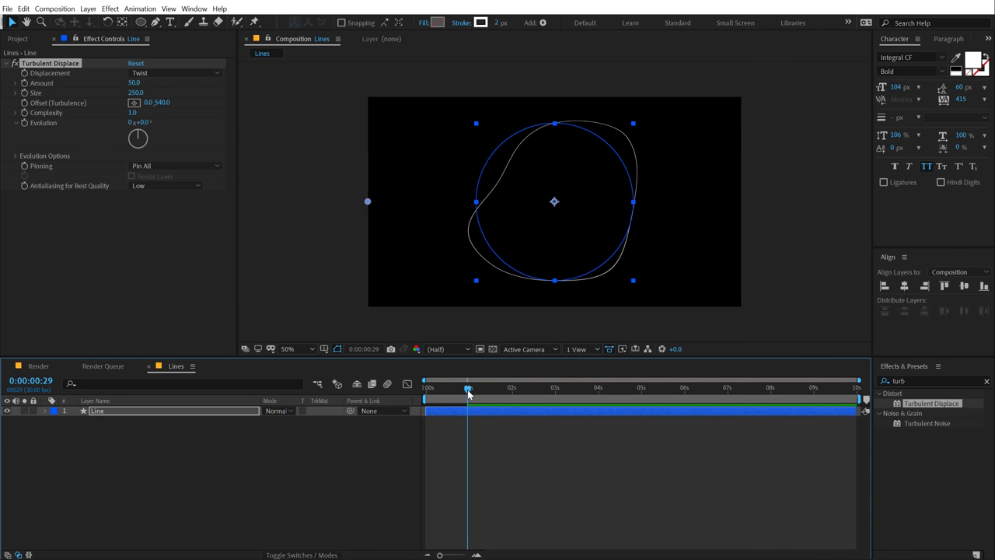
{"action": "left_click_drag", "start_coordinate": [468, 392], "coordinate": [469, 393]}
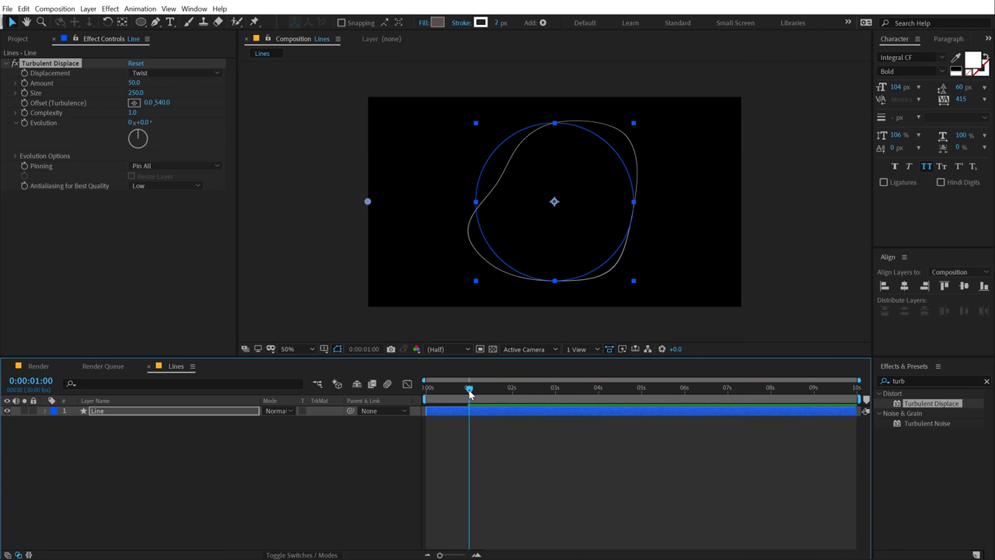
{"action": "left_click", "coordinate": [24, 102]}
Keyframe the end-frame turbulence offset, previewing 4000 before settling on 3000
{"action": "left_click", "coordinate": [856, 388]}
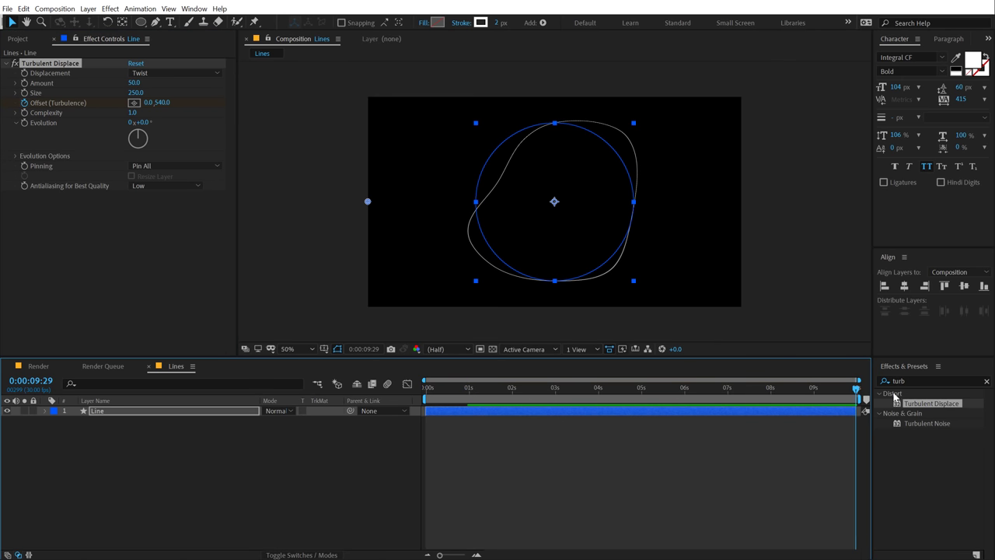
{"action": "left_click", "coordinate": [149, 102]}
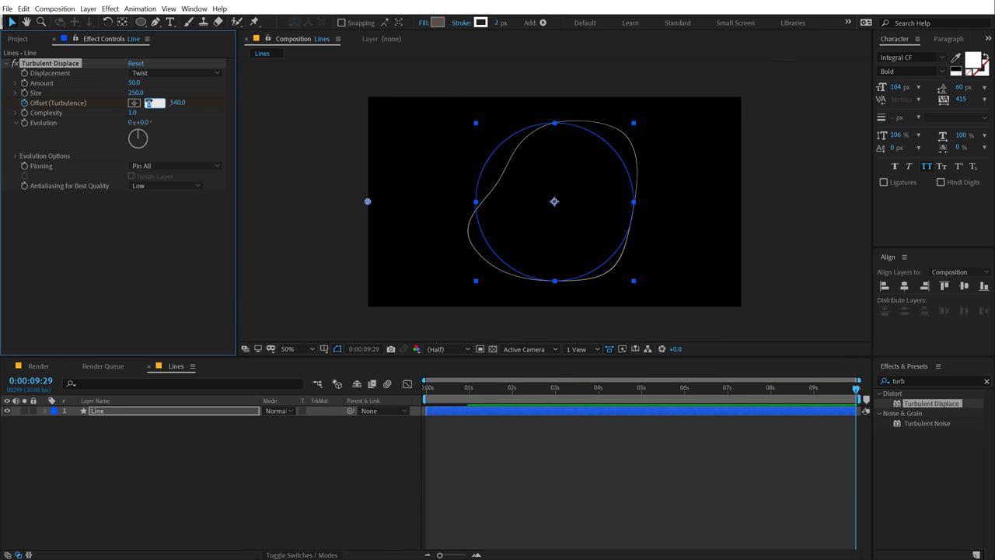
{"action": "key", "text": "Return"}
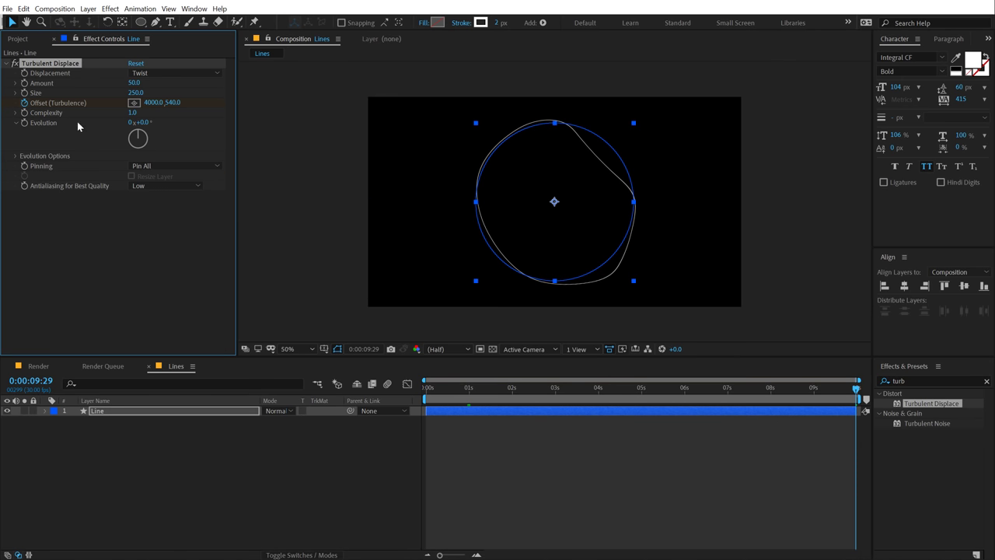
{"action": "left_click", "coordinate": [455, 393]}
{"action": "key", "text": "space"}
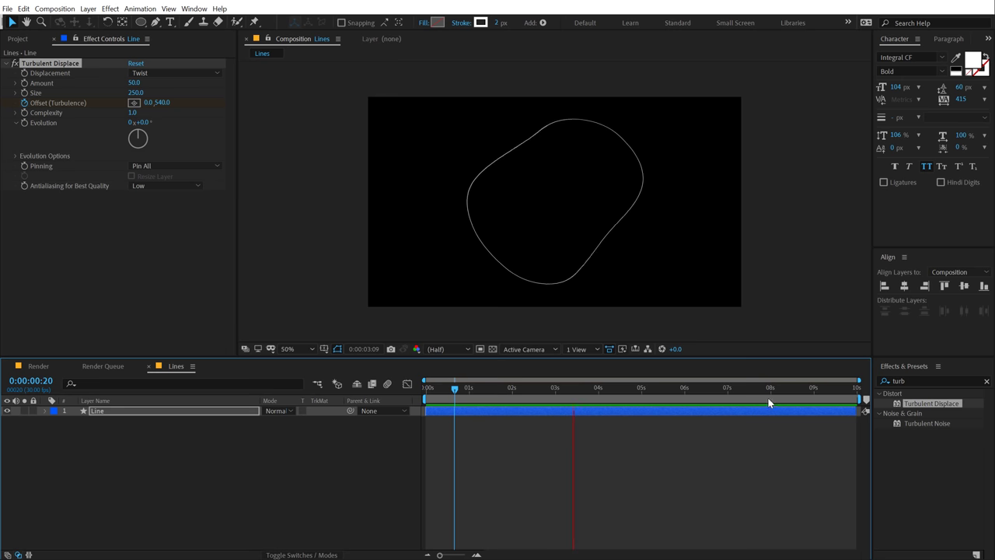
{"action": "left_click_drag", "start_coordinate": [829, 387], "coordinate": [855, 387]}
{"action": "left_click", "coordinate": [154, 103]}
{"action": "type", "text": "3000"}
{"action": "key", "text": "Return"}
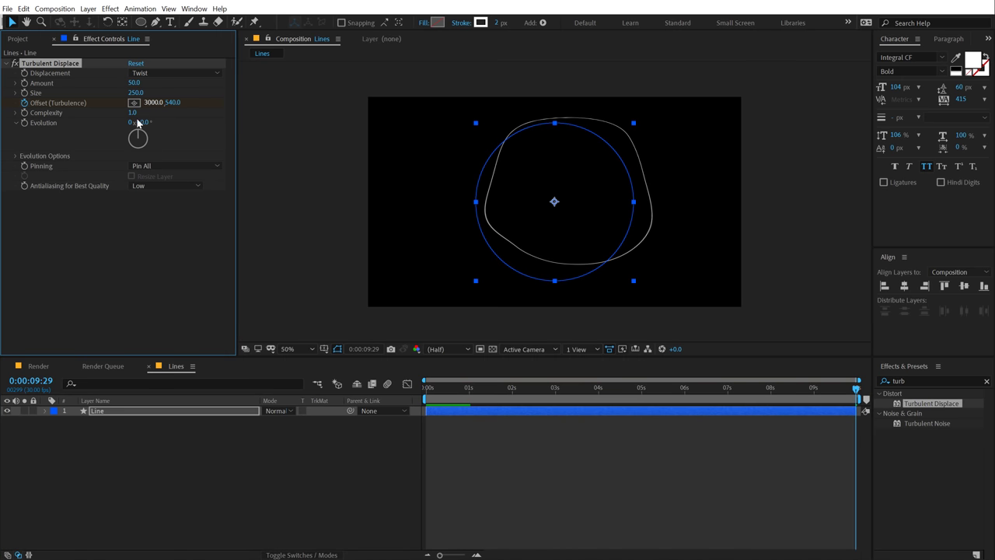
Preview the wobble at full resolution and 100% zoom, scrubbing to about 3 seconds
{"action": "left_click", "coordinate": [457, 388]}
{"action": "key", "text": "space"}
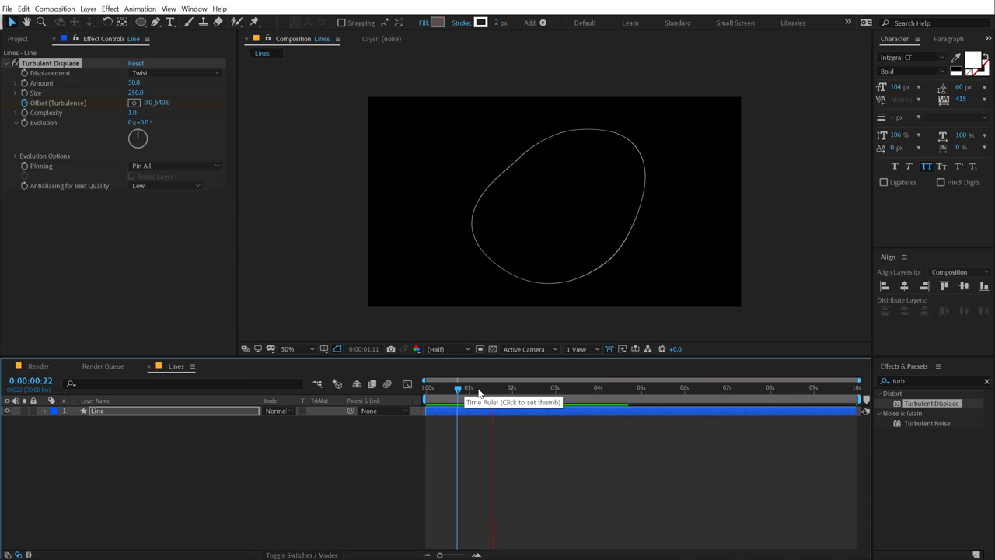
{"action": "key", "text": "space"}
{"action": "left_click", "coordinate": [440, 349]}
{"action": "left_click", "coordinate": [445, 378]}
{"action": "left_click", "coordinate": [506, 452]}
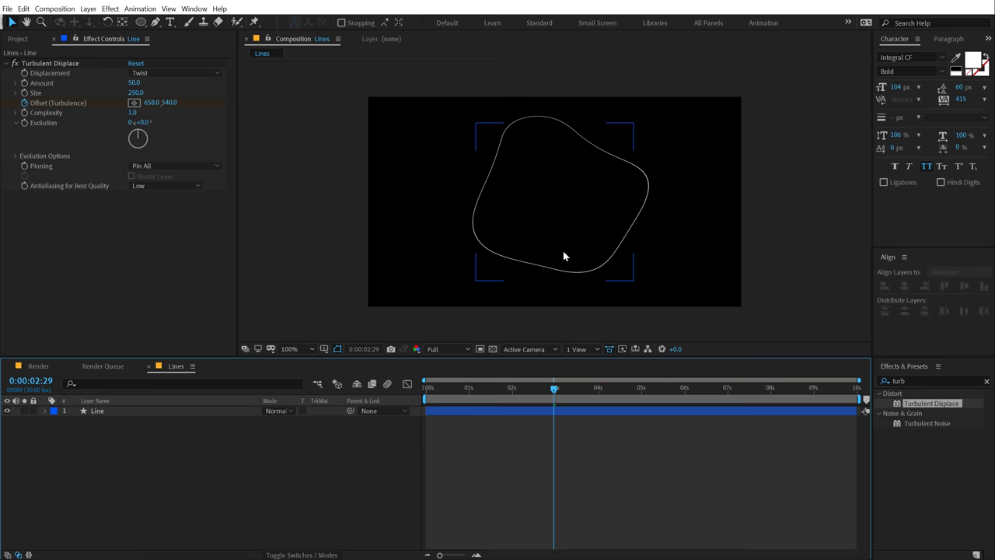
{"action": "key", "text": "period"}
{"action": "mouse_move", "coordinate": [568, 389]}
{"action": "left_mouse_down"}
{"action": "mouse_move", "coordinate": [695, 390]}
{"action": "mouse_move", "coordinate": [562, 388]}
{"action": "left_mouse_up"}
Return the view to 50% and check the Line layer's Transform properties before reselecting it
{"action": "key", "text": "comma"}
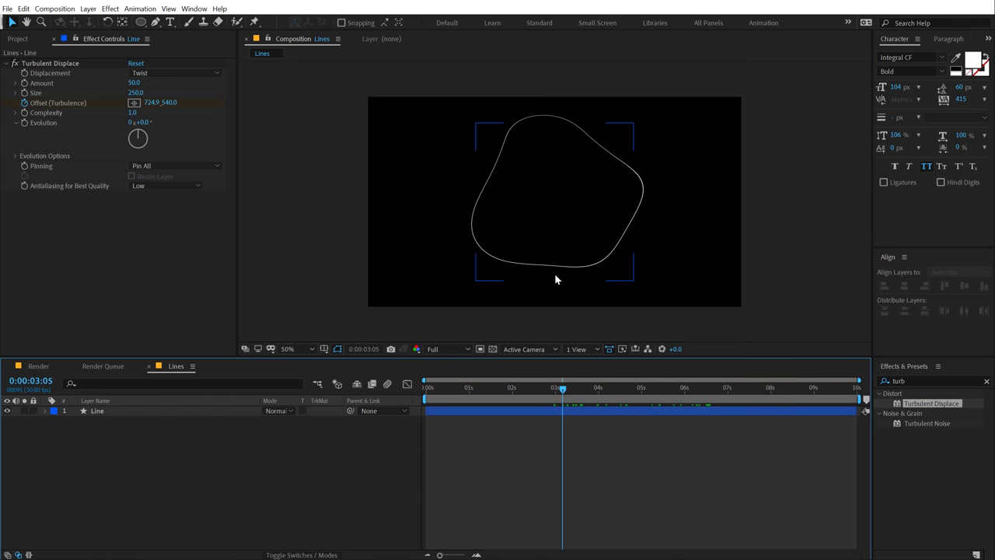
{"action": "left_click", "coordinate": [444, 332]}
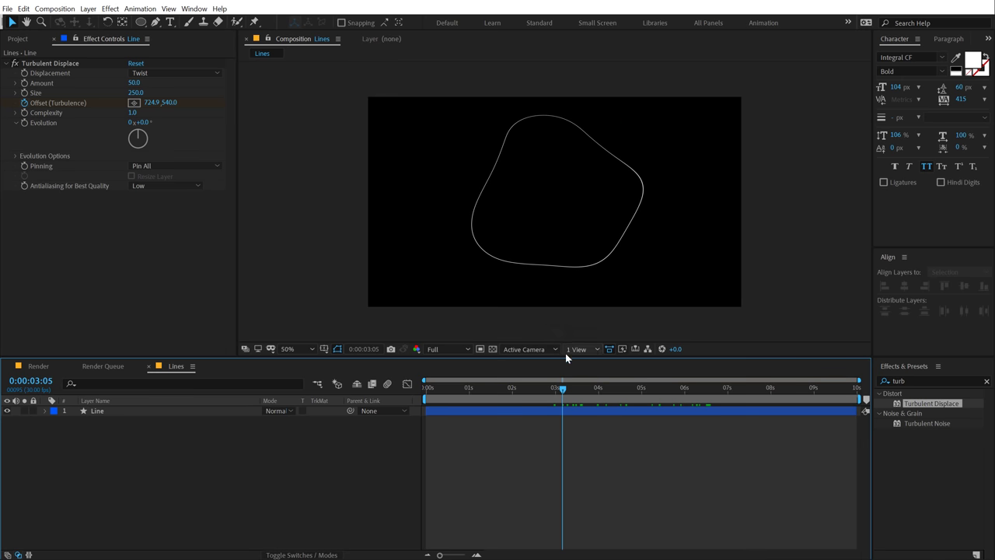
{"action": "left_click", "coordinate": [45, 411]}
{"action": "left_click", "coordinate": [55, 440]}
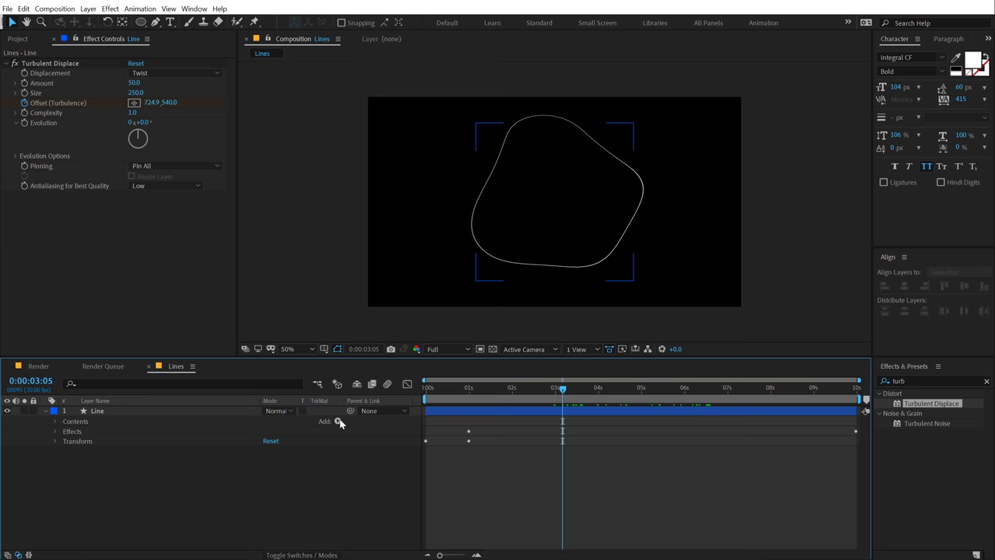
{"action": "left_click", "coordinate": [45, 411]}
{"action": "left_click", "coordinate": [104, 413]}
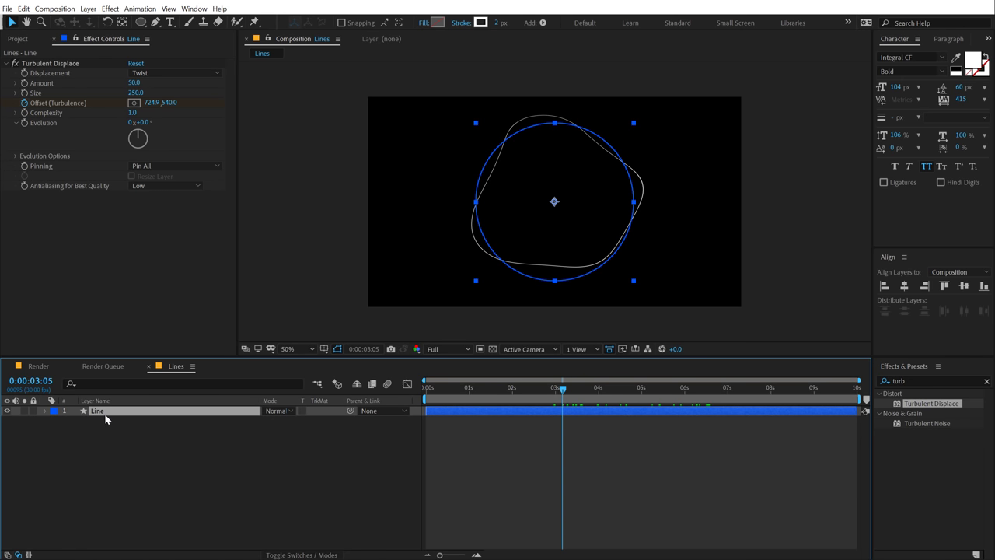
Apply Echo to the Line layer with Echo Time -0.100 and 20 echoes
{"action": "left_click", "coordinate": [914, 382]}
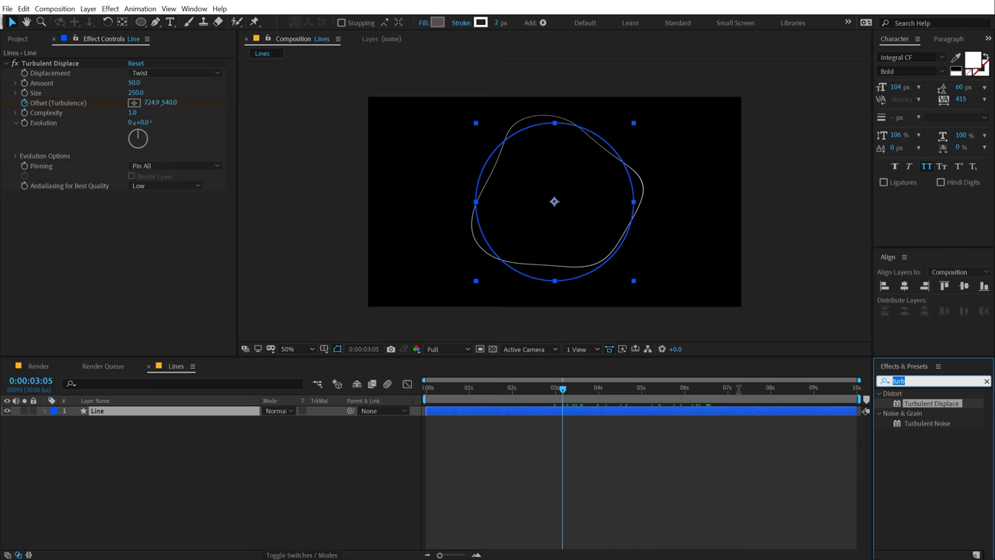
{"action": "type", "text": "echo"}
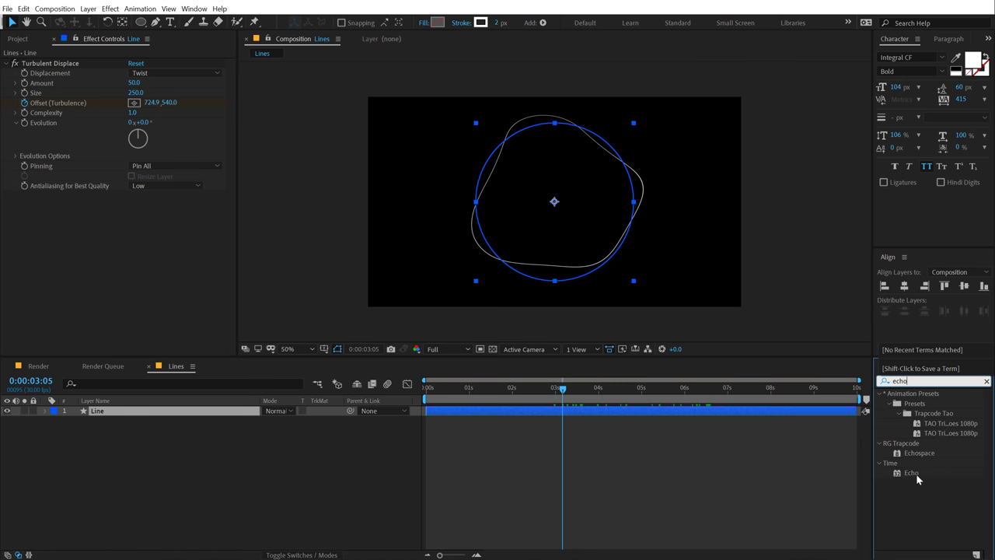
{"action": "left_click_drag", "start_coordinate": [911, 473], "coordinate": [135, 416]}
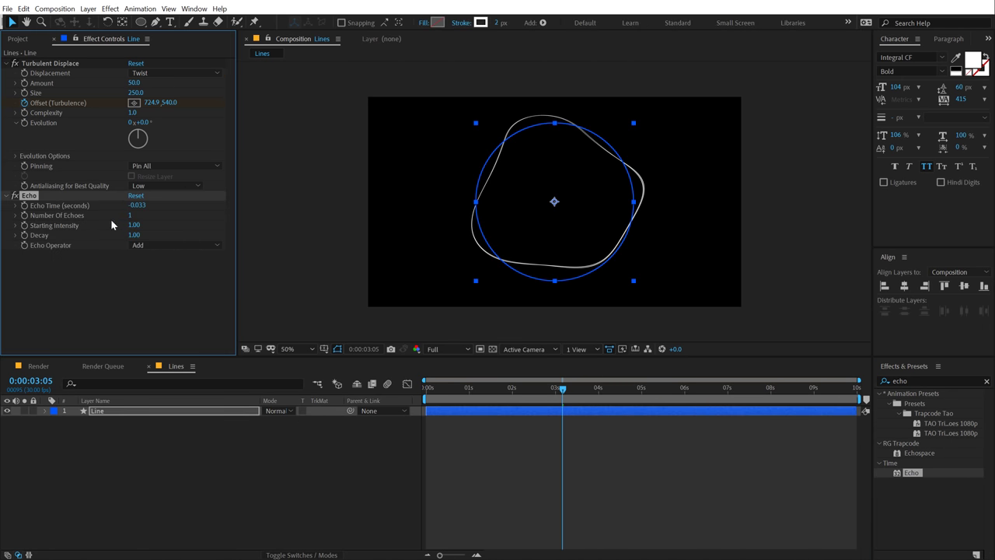
{"action": "left_click", "coordinate": [137, 205]}
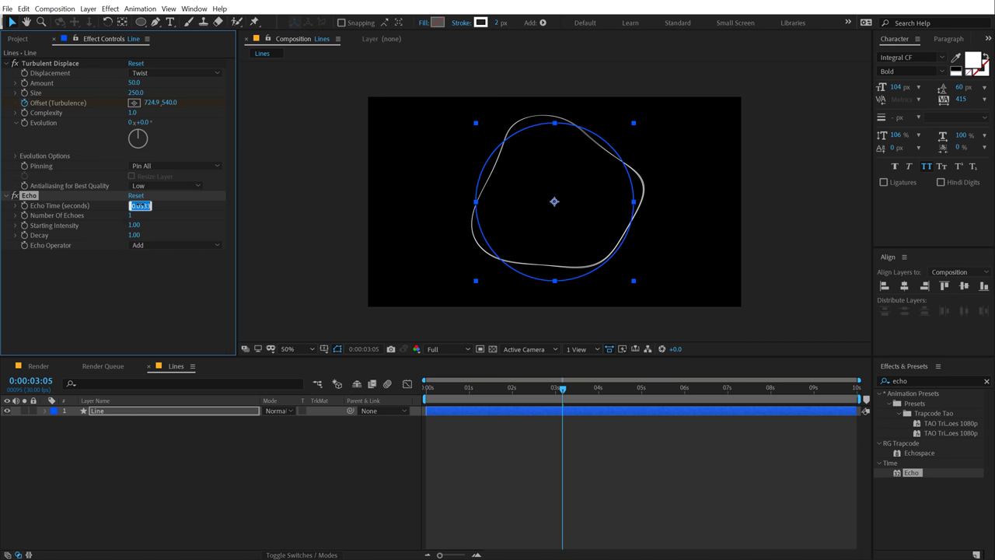
{"action": "left_click", "coordinate": [130, 216]}
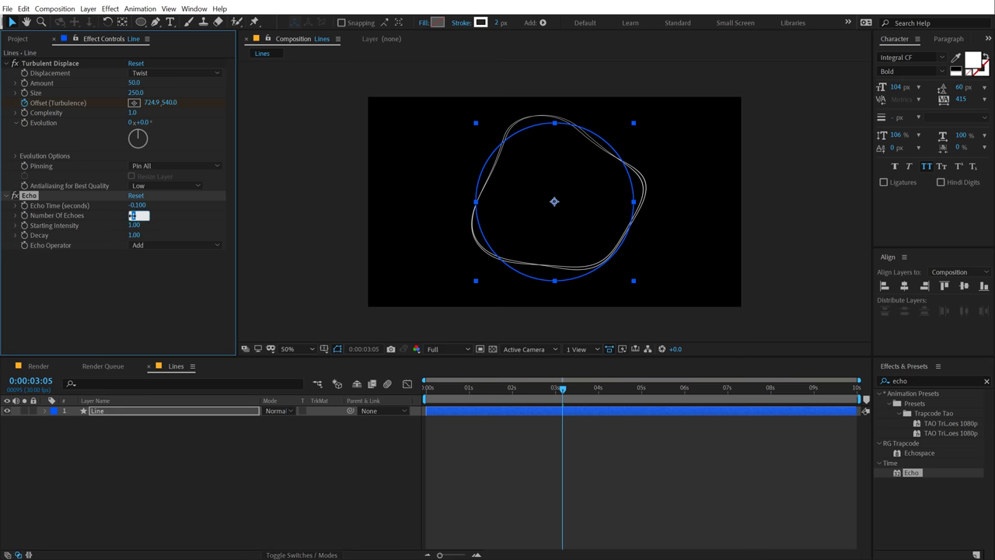
{"action": "type", "text": "20"}
{"action": "key", "text": "Return"}
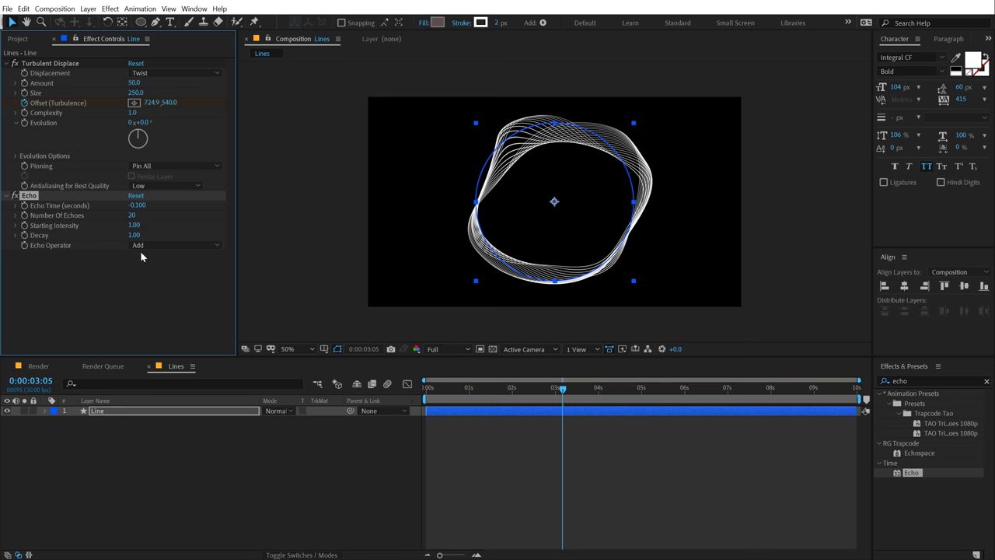
Reset the start turbulence offset to 0 and set the preview back to half resolution
{"action": "left_click", "coordinate": [230, 492]}
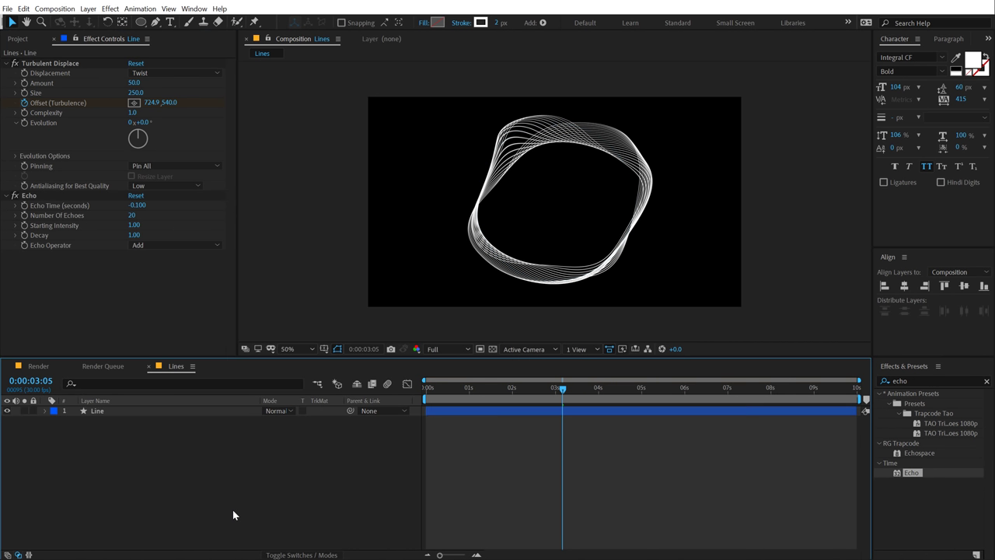
{"action": "left_click_drag", "start_coordinate": [444, 387], "coordinate": [785, 405]}
{"action": "left_click", "coordinate": [152, 102]}
{"action": "type", "text": "0"}
{"action": "key", "text": "Return"}
{"action": "left_click", "coordinate": [447, 349]}
{"action": "left_click", "coordinate": [457, 381]}
{"action": "scroll", "coordinate": [570, 251], "scroll_direction": "up", "scroll_amount": 2}
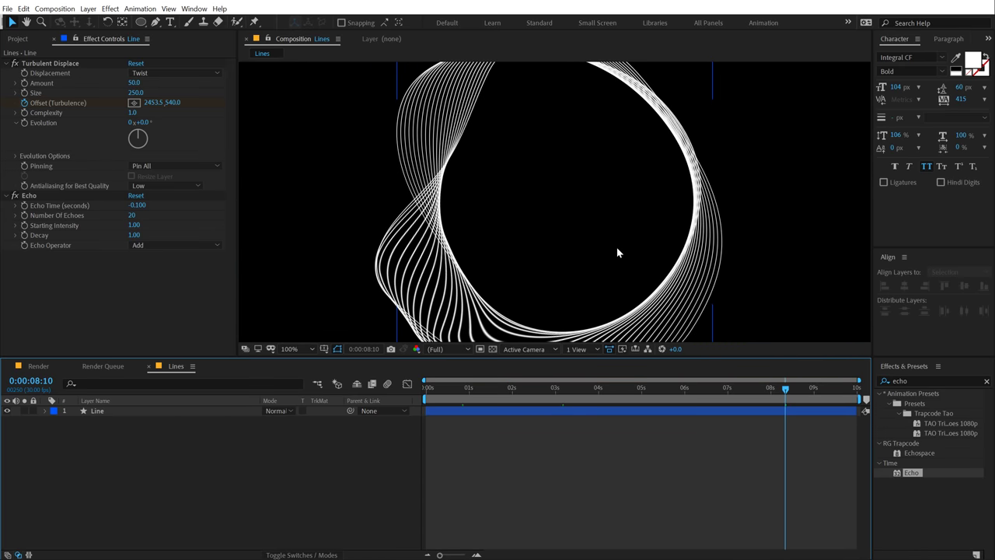
{"action": "scroll", "coordinate": [471, 256], "scroll_direction": "down", "scroll_amount": 2}
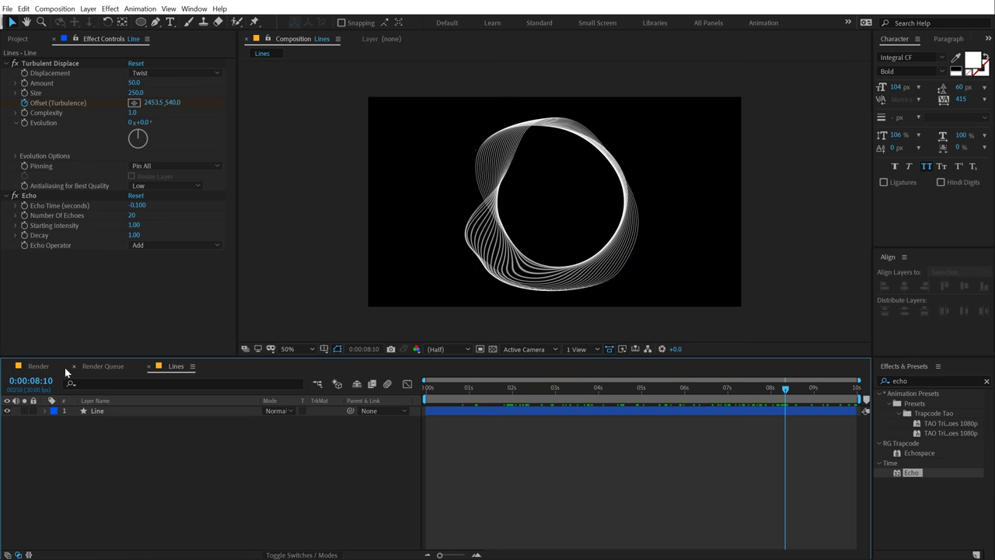
Drop the Lines comp into the Render timeline and preview the nested echoed ribbon
{"action": "left_click", "coordinate": [38, 366]}
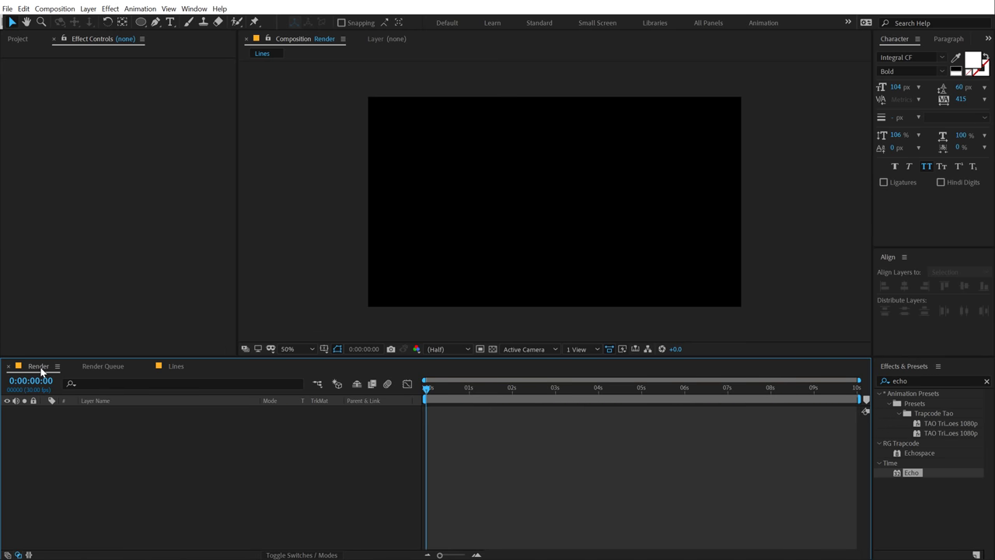
{"action": "left_click", "coordinate": [17, 38]}
{"action": "left_click_drag", "start_coordinate": [36, 153], "coordinate": [93, 475]}
{"action": "key", "text": "space"}
{"action": "left_click", "coordinate": [196, 453]}
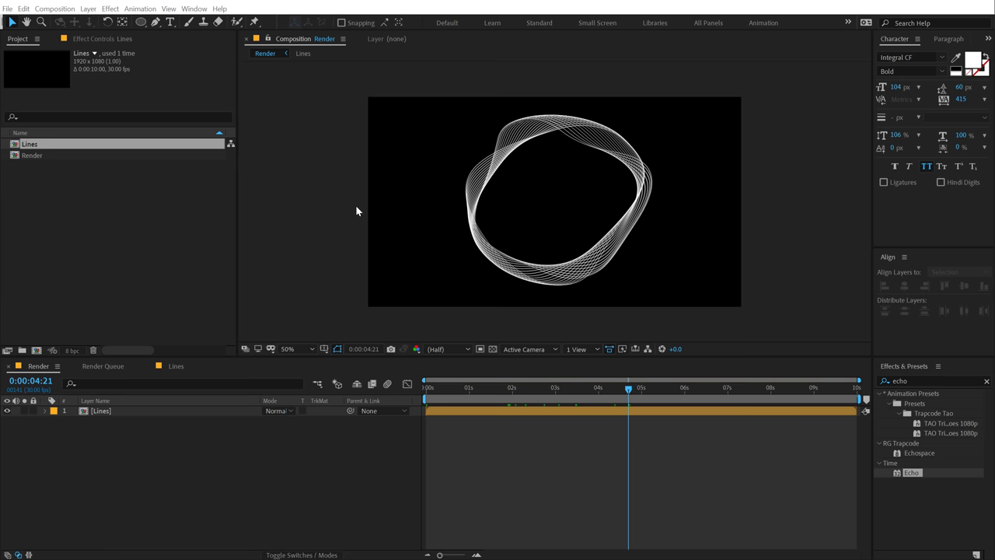
{"action": "left_click", "coordinate": [185, 444]}
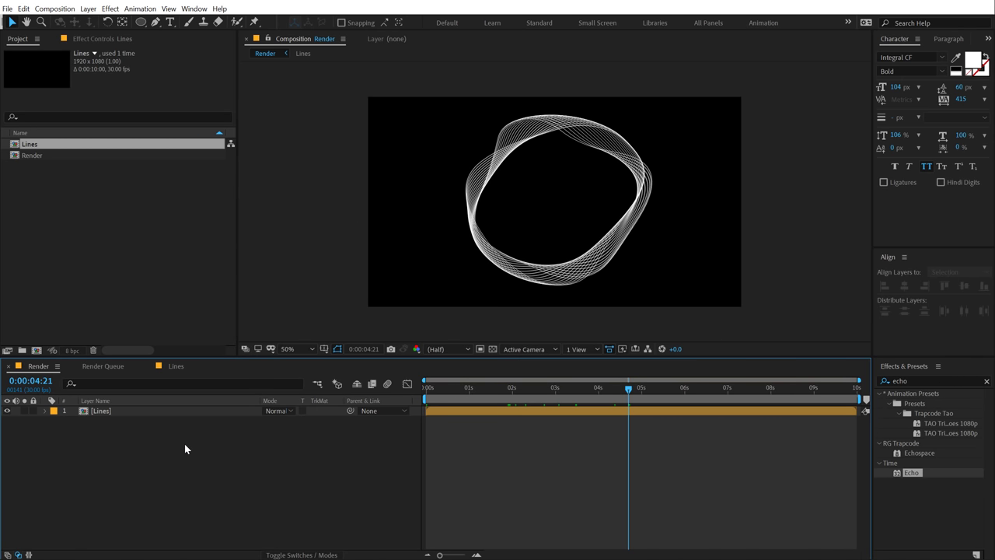
Create a solid named BG and move it below the Lines layer
{"action": "key", "text": "ctrl+y"}
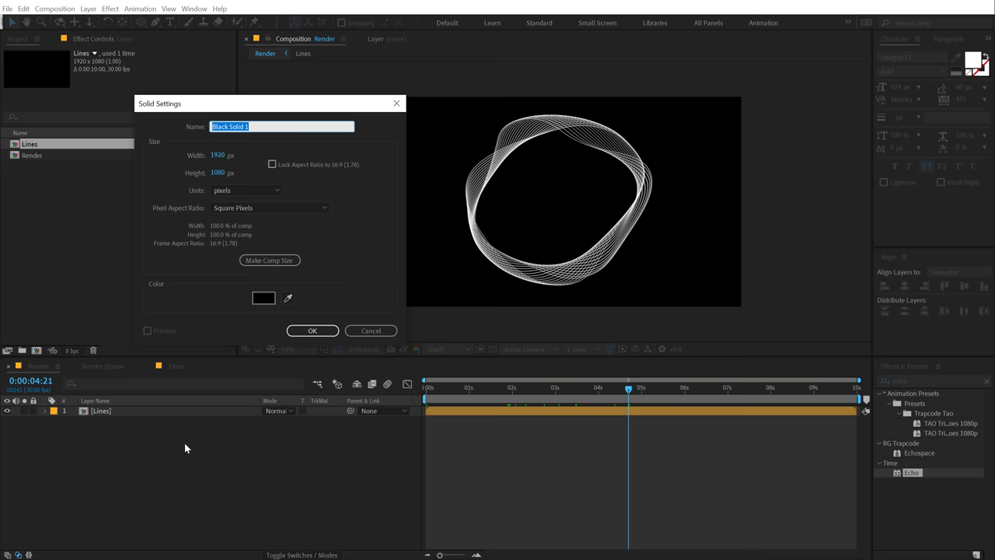
{"action": "type", "text": "BG"}
{"action": "left_click", "coordinate": [312, 331]}
{"action": "left_click_drag", "start_coordinate": [97, 411], "coordinate": [109, 451]}
Apply the 4-Color Gradient effect to the BG solid
{"action": "left_click", "coordinate": [905, 381]}
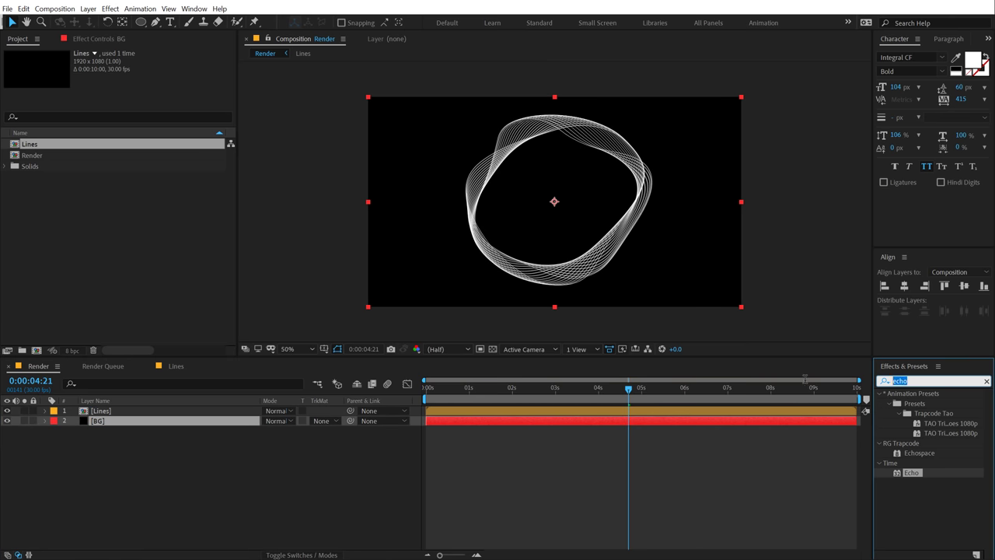
{"action": "type", "text": "4"}
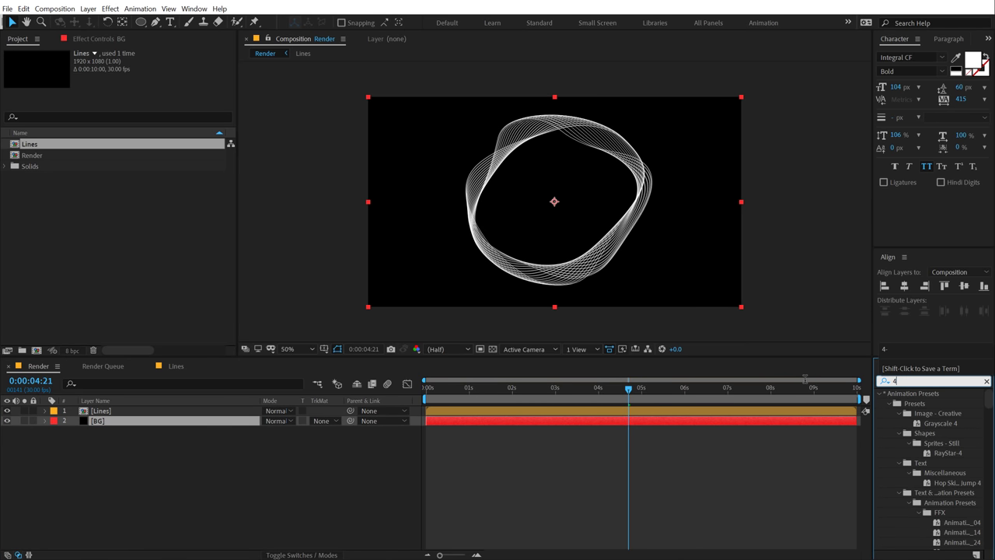
{"action": "type", "text": "-c"}
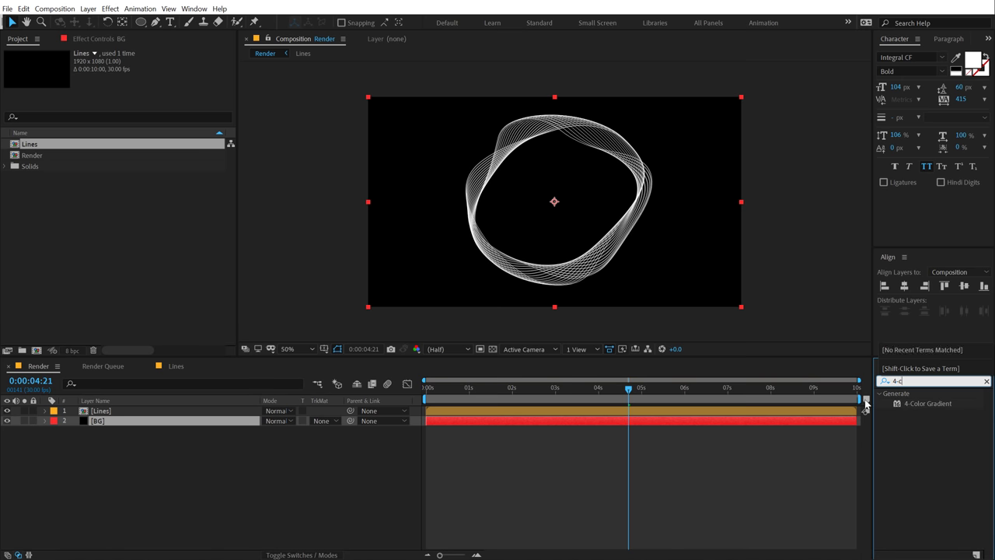
{"action": "double_click", "coordinate": [913, 403]}
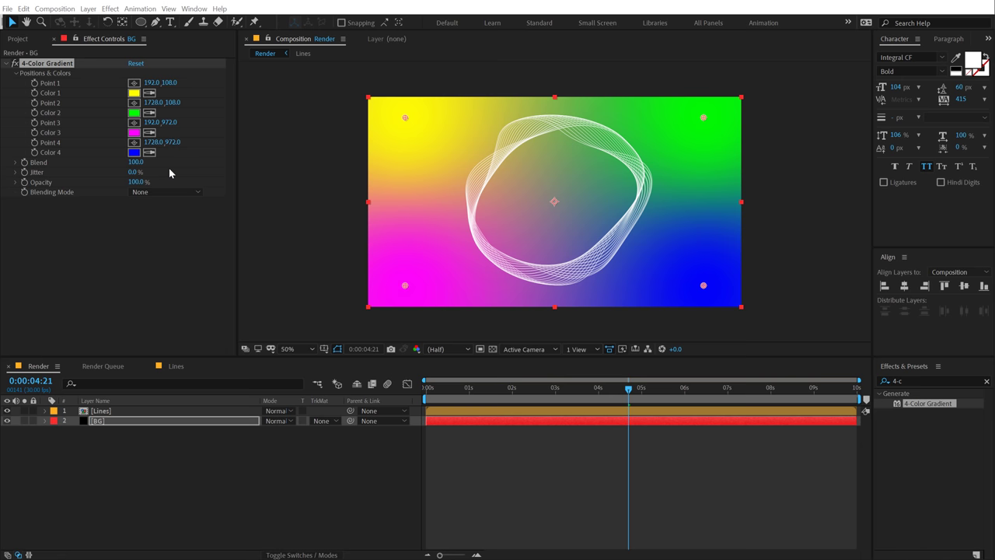
Set gradient Color 1 to a very dark purple and Colors 2, 3 and 4 to black
{"action": "left_click", "coordinate": [134, 93]}
{"action": "left_click", "coordinate": [245, 201]}
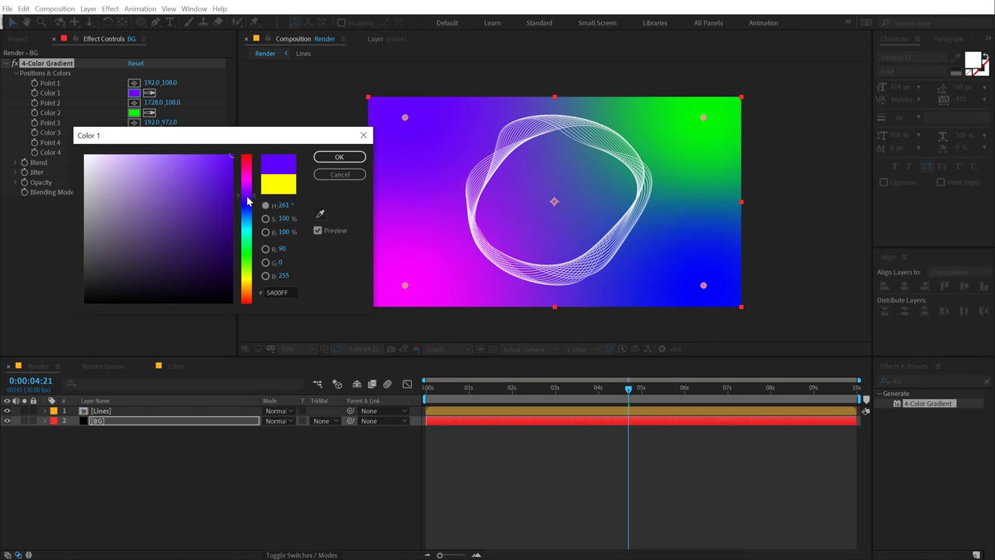
{"action": "left_click_drag", "start_coordinate": [198, 268], "coordinate": [182, 282]}
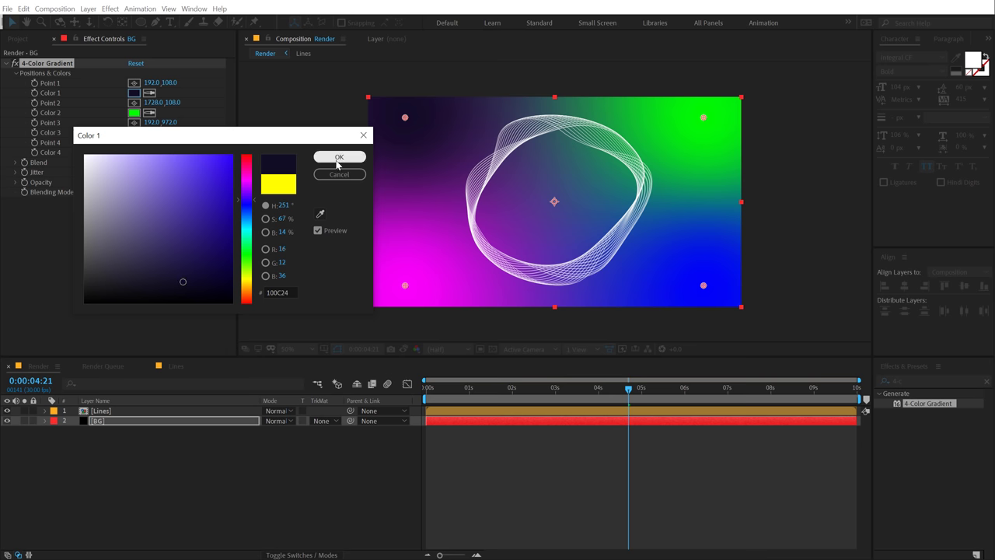
{"action": "left_click", "coordinate": [338, 159]}
{"action": "left_click", "coordinate": [134, 112]}
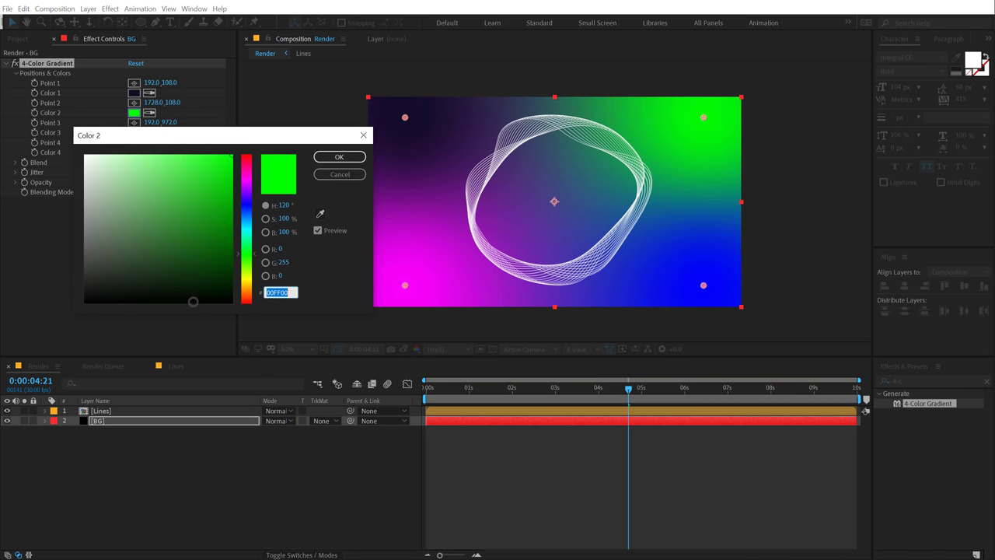
{"action": "left_click_drag", "start_coordinate": [192, 296], "coordinate": [85, 301]}
{"action": "left_click", "coordinate": [325, 159]}
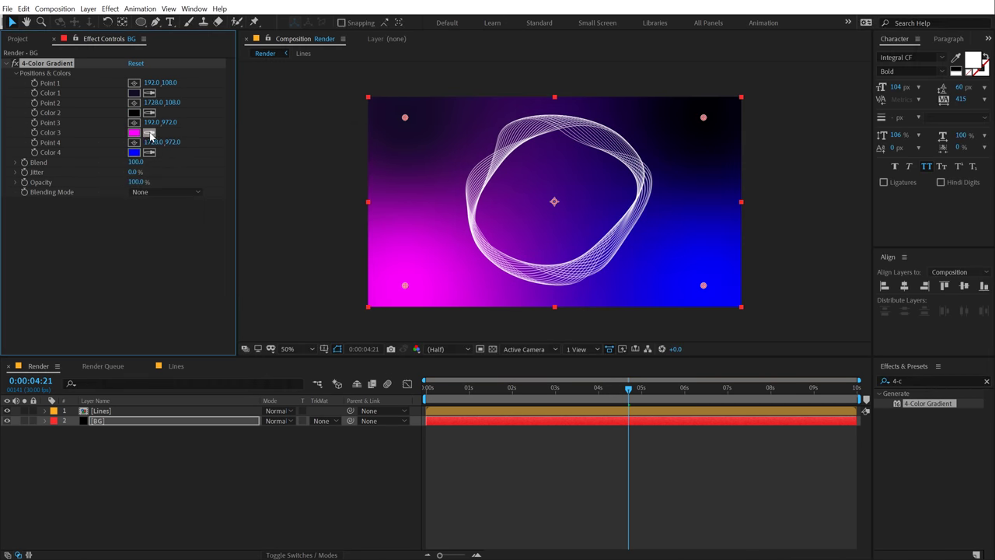
{"action": "left_click", "coordinate": [149, 152]}
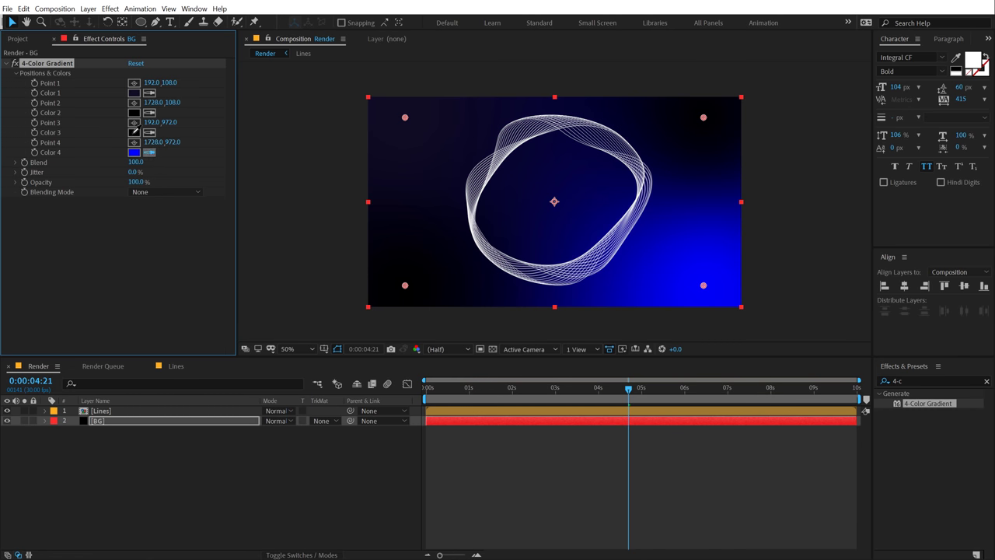
{"action": "left_click", "coordinate": [134, 132]}
Move Point 1 to top centre, brighten Color 1 to #110B30, move Point 2 right, set Jitter 20%
{"action": "left_click_drag", "start_coordinate": [406, 117], "coordinate": [552, 88]}
{"action": "left_click", "coordinate": [134, 92]}
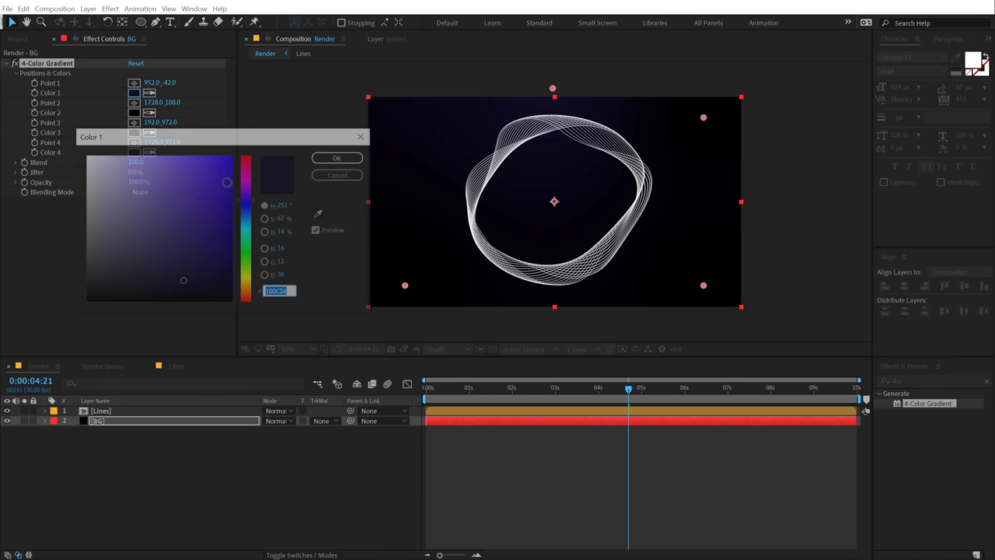
{"action": "left_click_drag", "start_coordinate": [165, 272], "coordinate": [199, 275]}
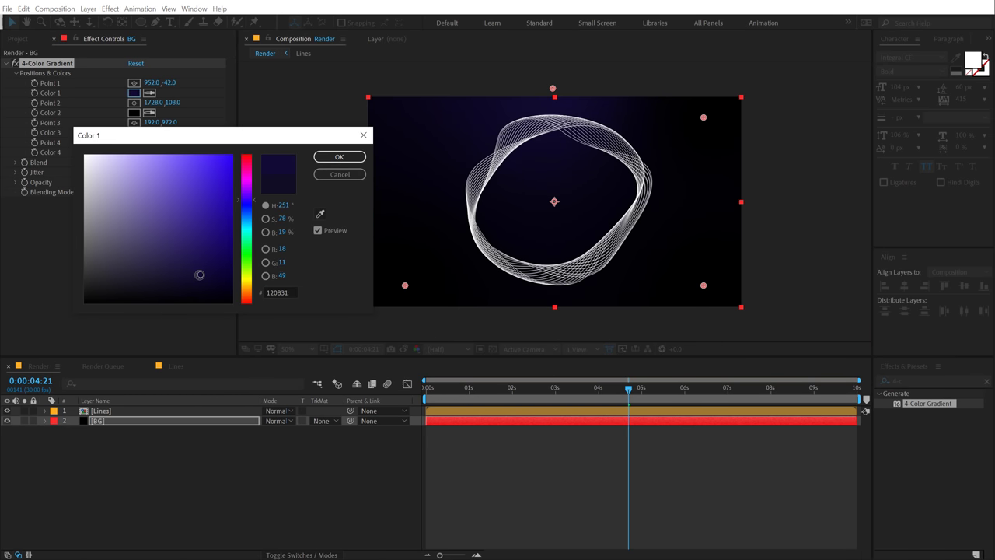
{"action": "left_click", "coordinate": [339, 156]}
{"action": "left_click_drag", "start_coordinate": [704, 118], "coordinate": [751, 206]}
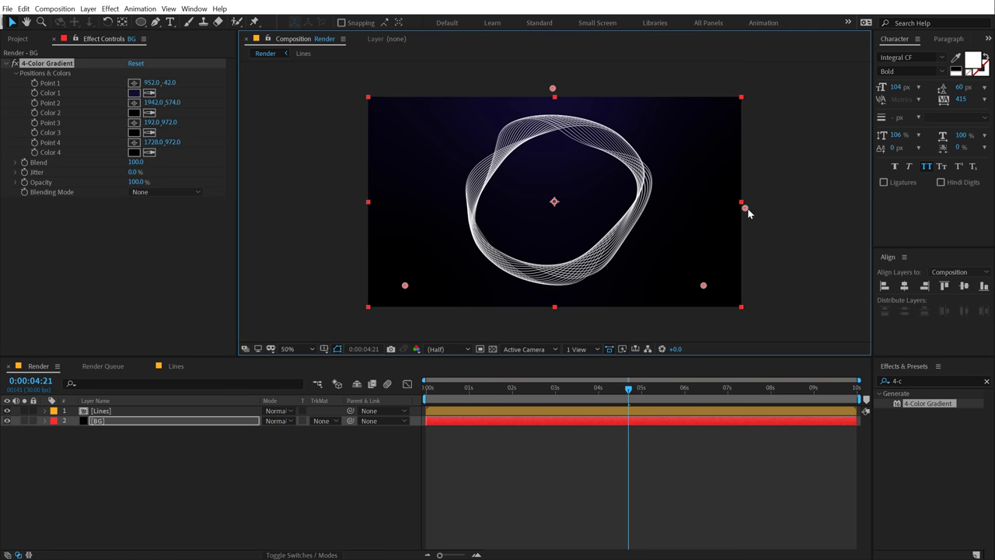
{"action": "left_click", "coordinate": [136, 172]}
{"action": "type", "text": "20"}
{"action": "left_click", "coordinate": [187, 274]}
{"action": "key", "text": "/"}
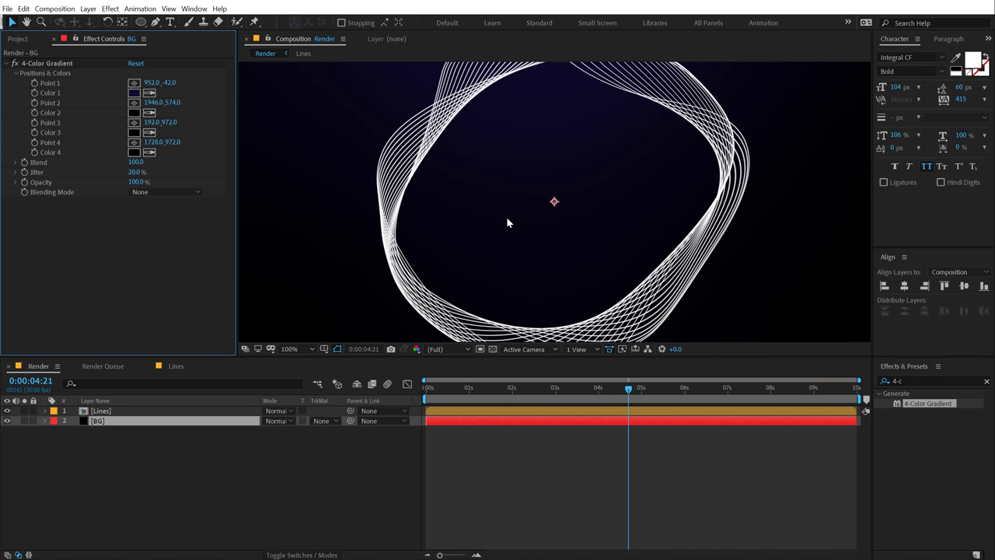
{"action": "key", "text": "comma"}
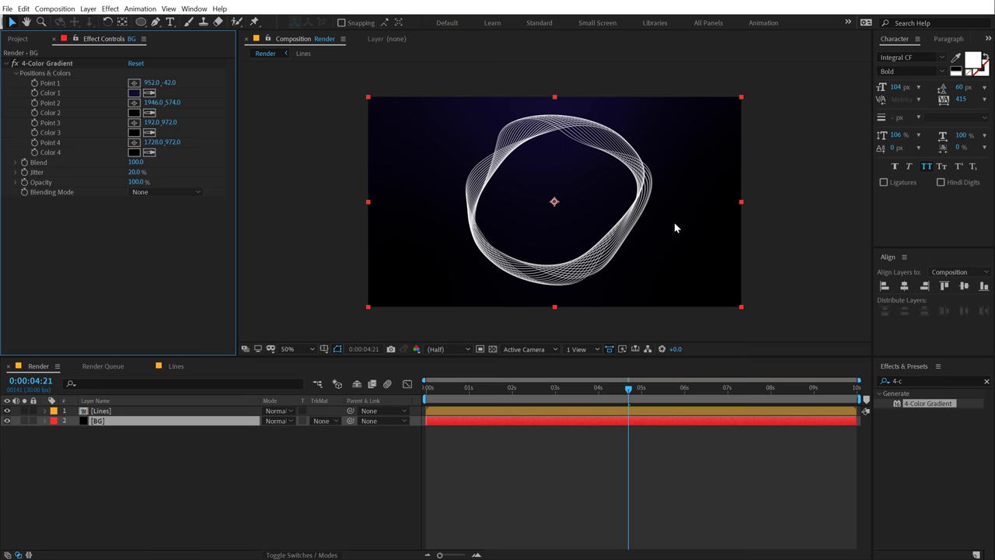
Apply 4-Color Gradient to the Lines layer and pull its four colour points in around the ring
{"action": "left_click", "coordinate": [100, 412]}
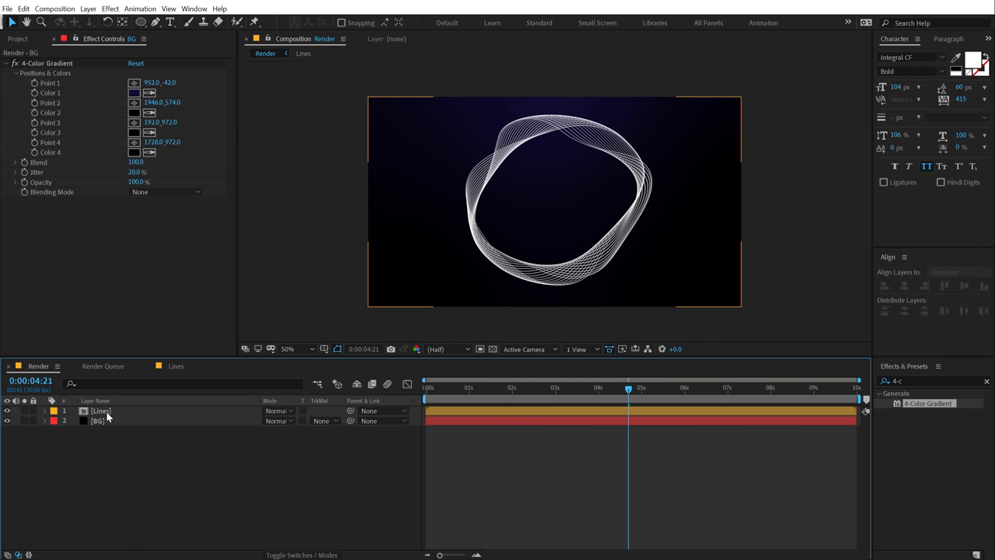
{"action": "left_click_drag", "start_coordinate": [957, 403], "coordinate": [112, 411]}
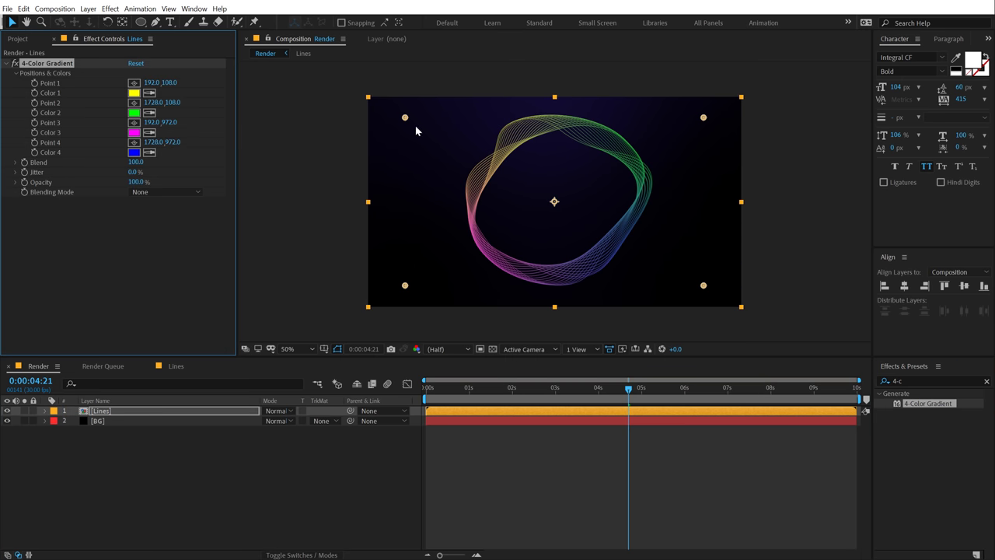
{"action": "left_click_drag", "start_coordinate": [405, 119], "coordinate": [479, 151]}
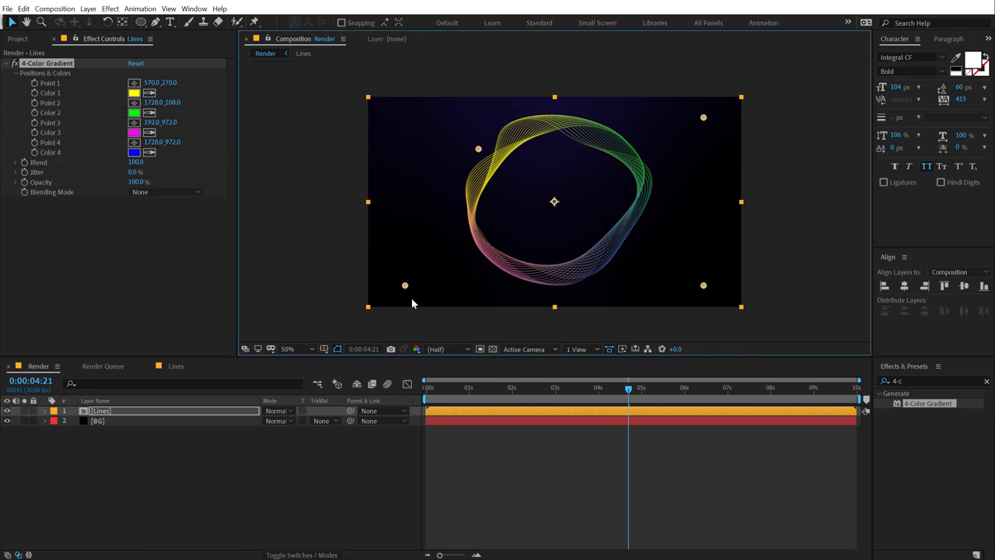
{"action": "left_click_drag", "start_coordinate": [405, 285], "coordinate": [481, 266]}
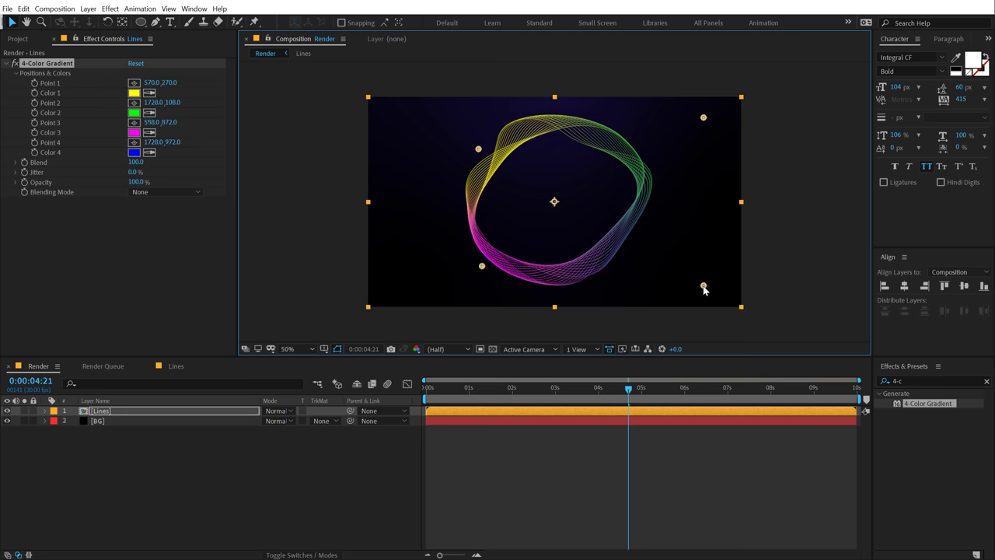
{"action": "left_click_drag", "start_coordinate": [704, 287], "coordinate": [637, 268]}
{"action": "left_click_drag", "start_coordinate": [703, 118], "coordinate": [638, 135]}
Set the gradient's Color 1 to blue and Color 2 to purple
{"action": "left_click", "coordinate": [133, 93]}
{"action": "left_click", "coordinate": [245, 212]}
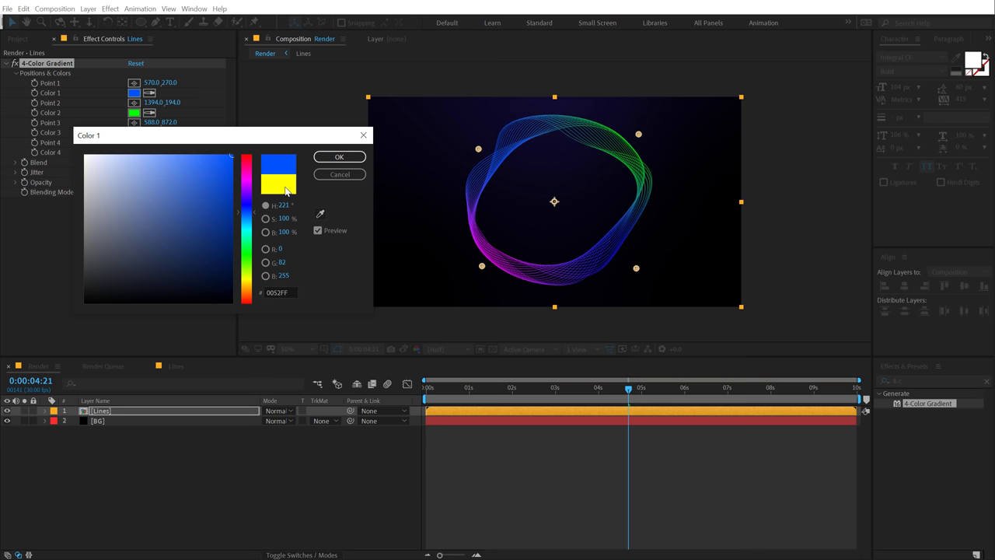
{"action": "left_click", "coordinate": [339, 157]}
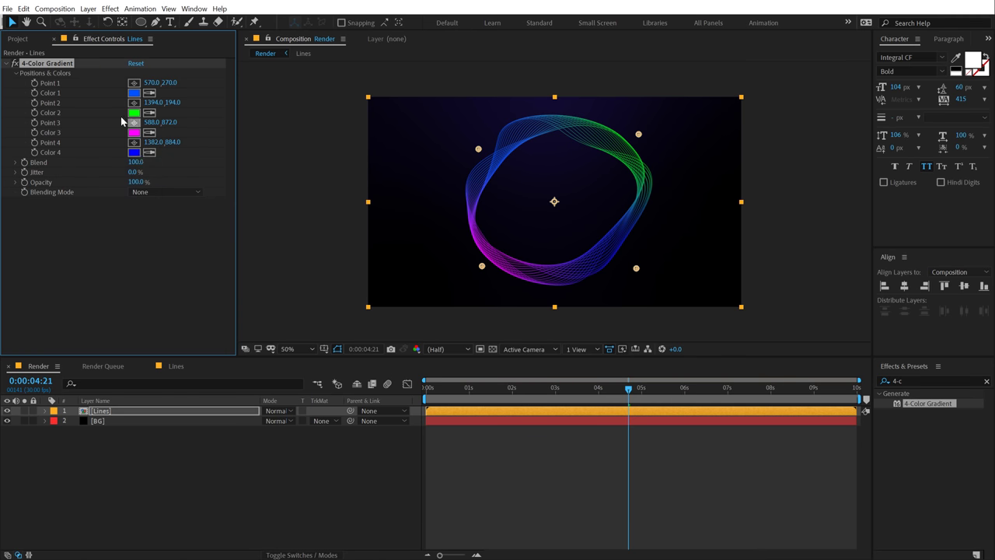
{"action": "left_click", "coordinate": [134, 113]}
{"action": "left_click", "coordinate": [247, 190]}
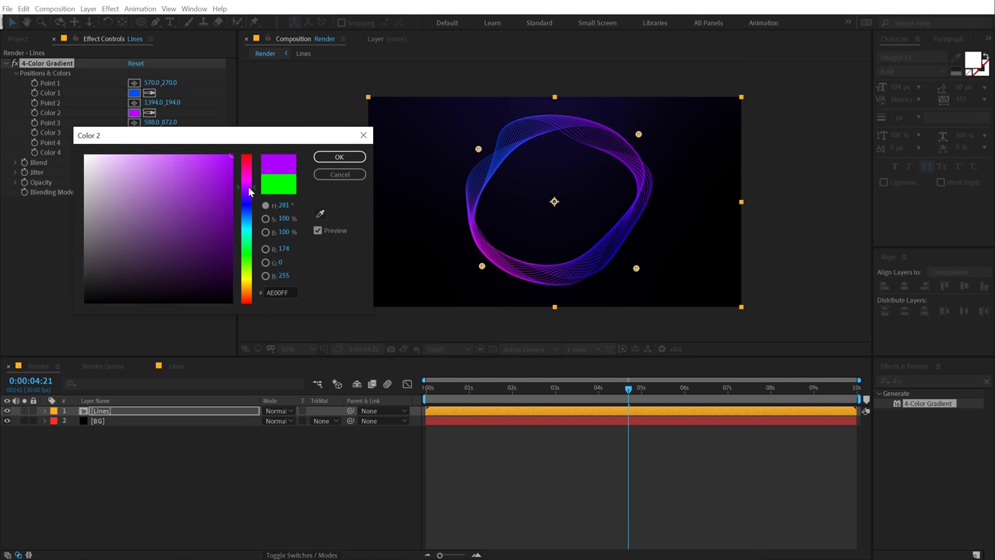
{"action": "left_click_drag", "start_coordinate": [249, 190], "coordinate": [251, 195]}
{"action": "left_click", "coordinate": [339, 156]}
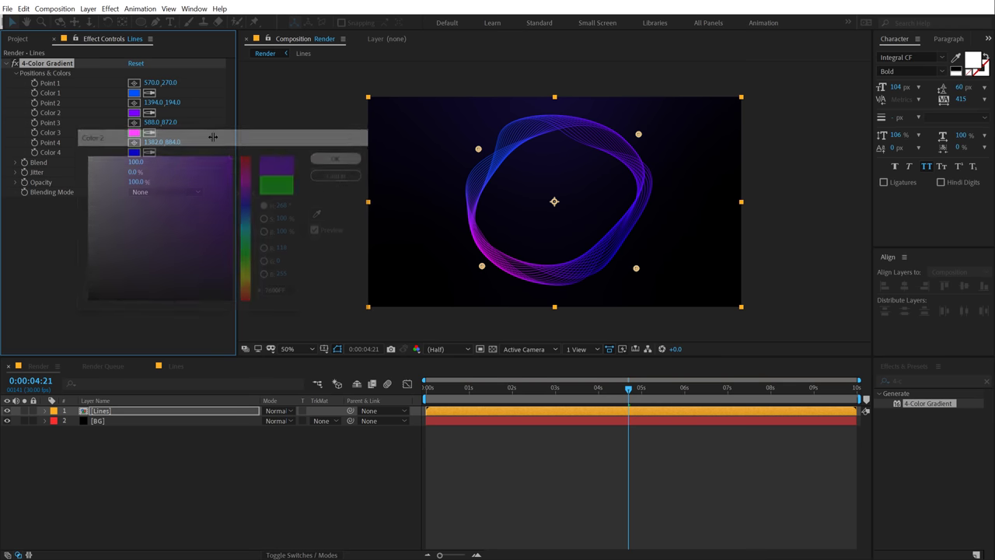
Set the gradient's Color 3 to red and Color 4 to yellow (#FFD600)
{"action": "left_click", "coordinate": [133, 132]}
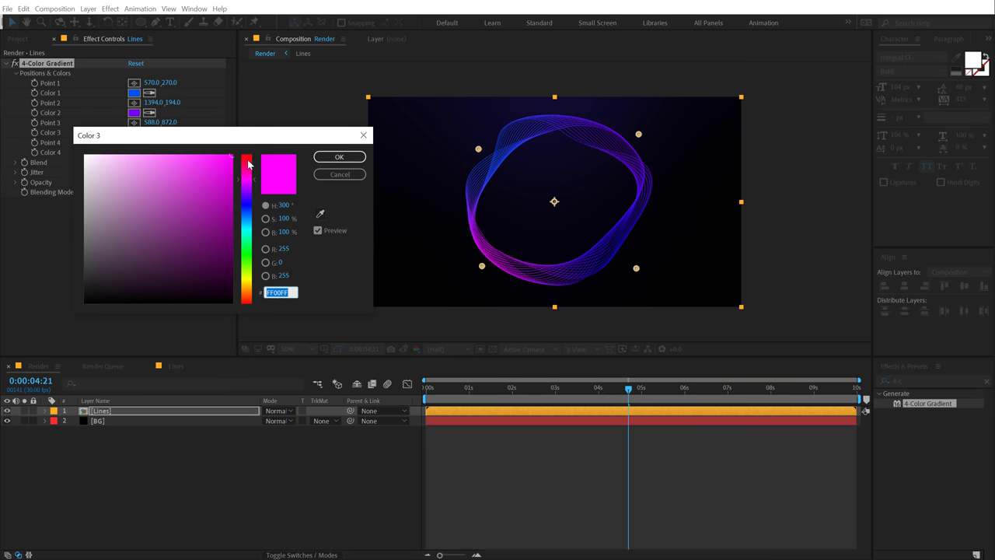
{"action": "left_click", "coordinate": [247, 160]}
{"action": "left_click", "coordinate": [336, 157]}
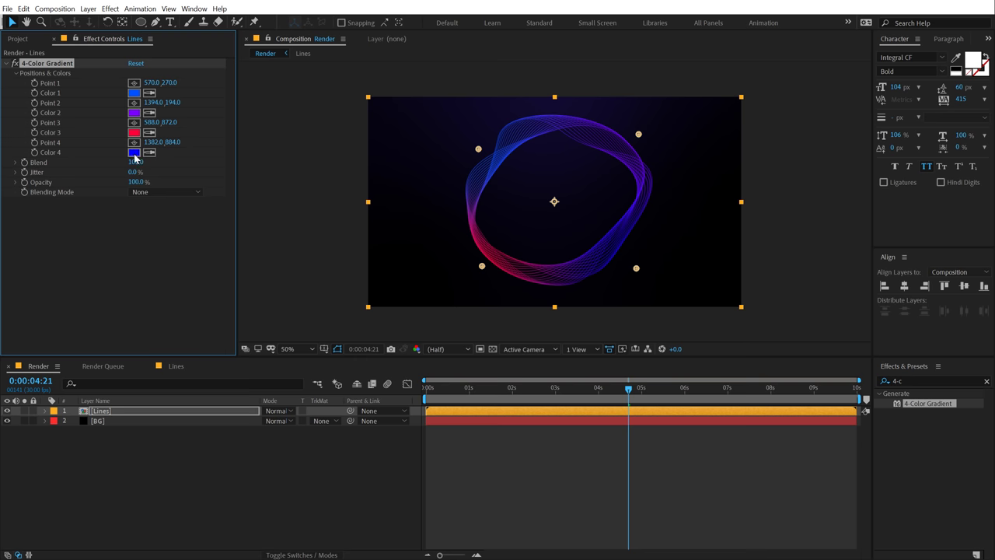
{"action": "left_click", "coordinate": [134, 152]}
{"action": "left_click_drag", "start_coordinate": [246, 268], "coordinate": [247, 286]}
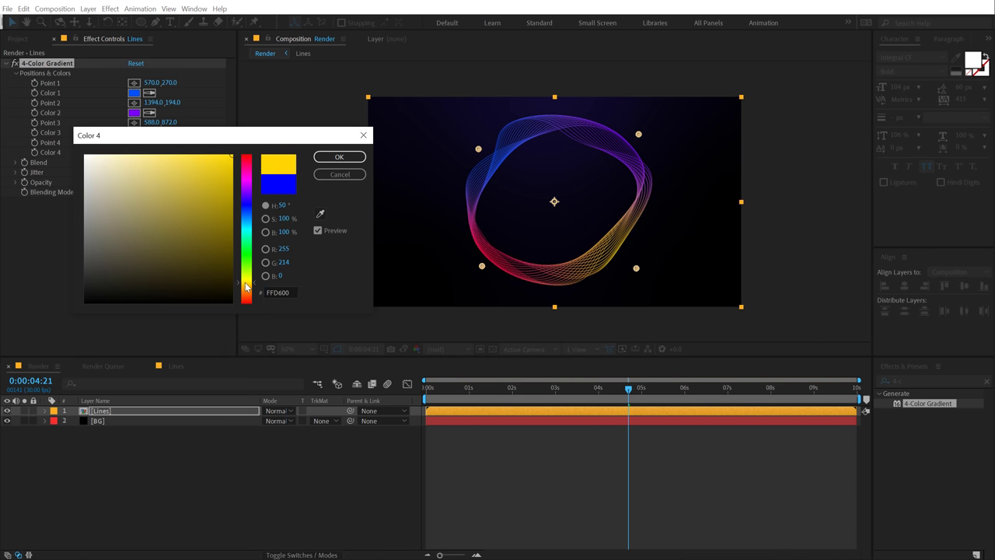
{"action": "left_click", "coordinate": [332, 160]}
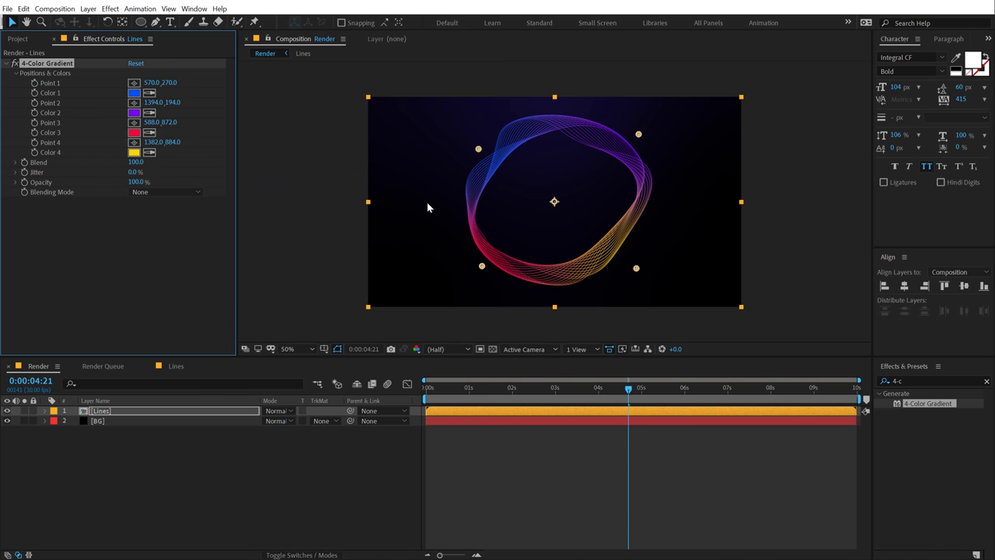
Search 'glow' in Effects & Presets and apply Glow to the Lines layer
{"action": "key", "text": "ctrl+5"}
{"action": "type", "text": "gl"}
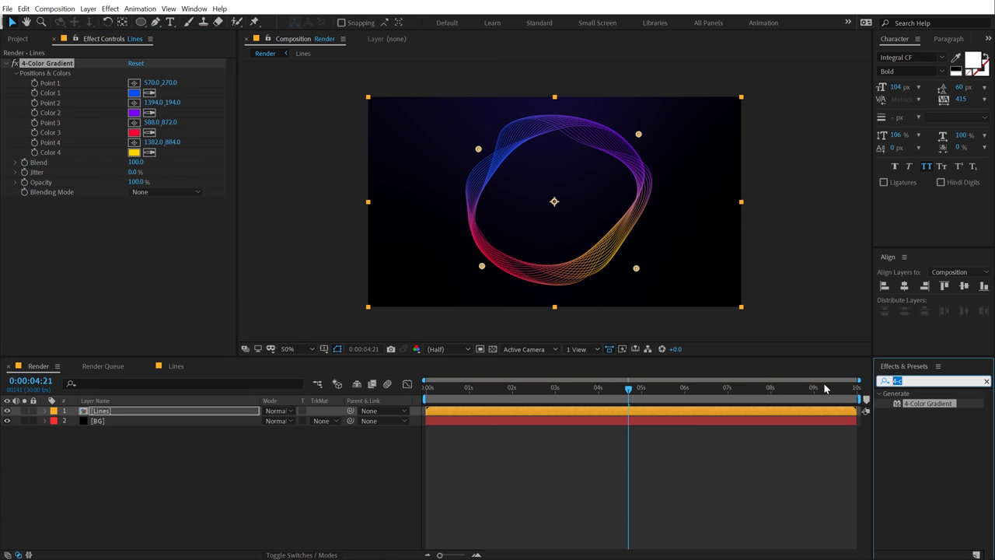
{"action": "type", "text": "ow"}
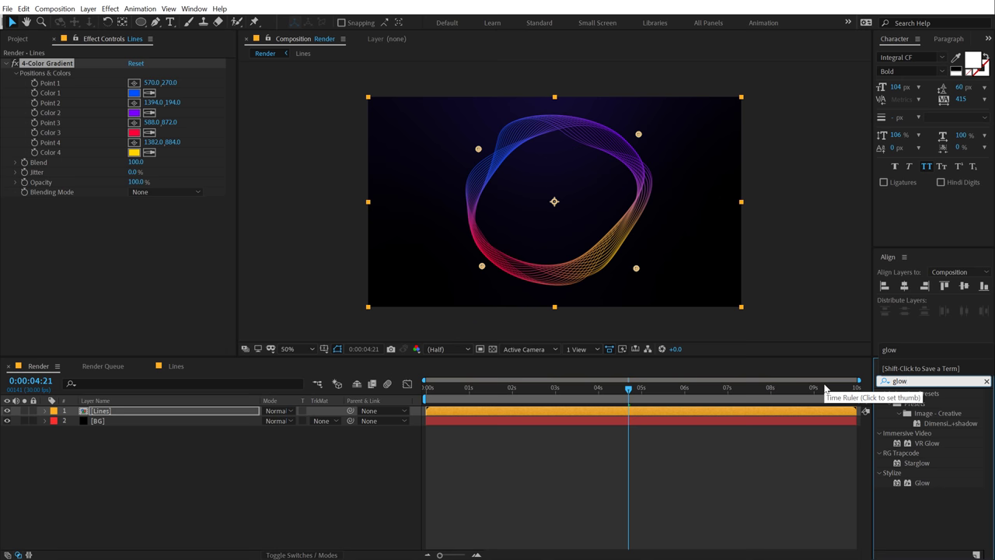
{"action": "left_click_drag", "start_coordinate": [924, 487], "coordinate": [117, 412]}
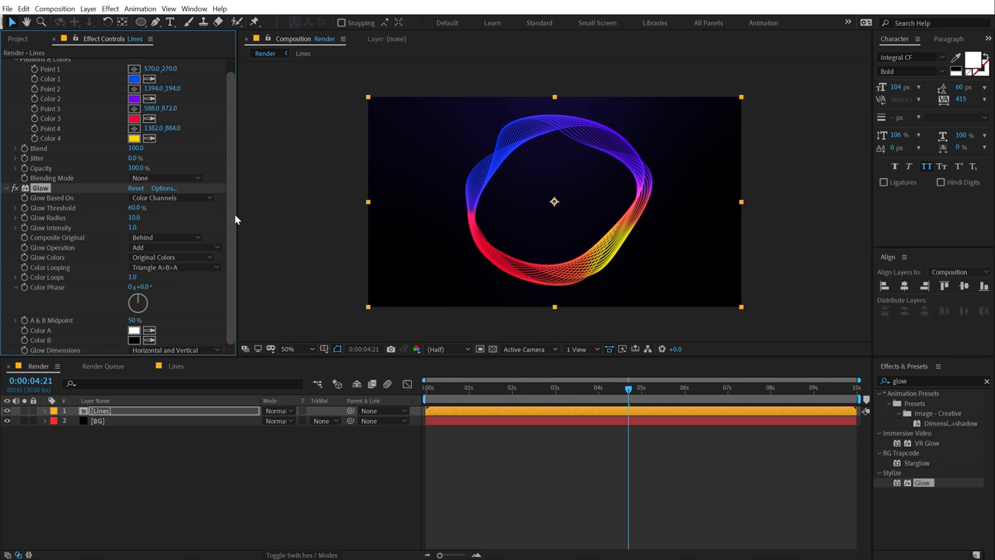
Raise the project colour depth from 8 to 32 bpc in the Project panel
{"action": "left_click", "coordinate": [18, 39]}
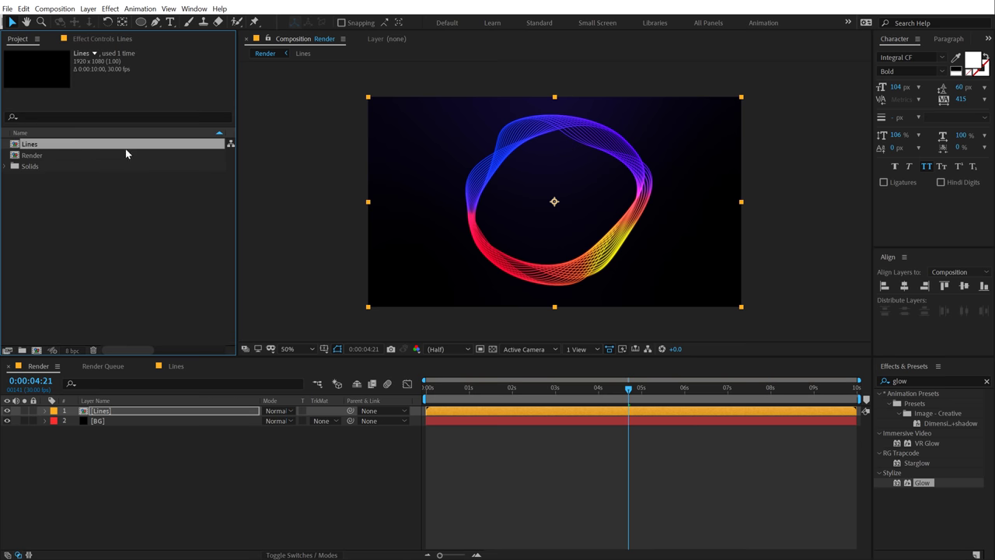
{"action": "left_click", "coordinate": [71, 351], "text": "alt"}
{"action": "left_click", "coordinate": [71, 351], "text": "alt"}
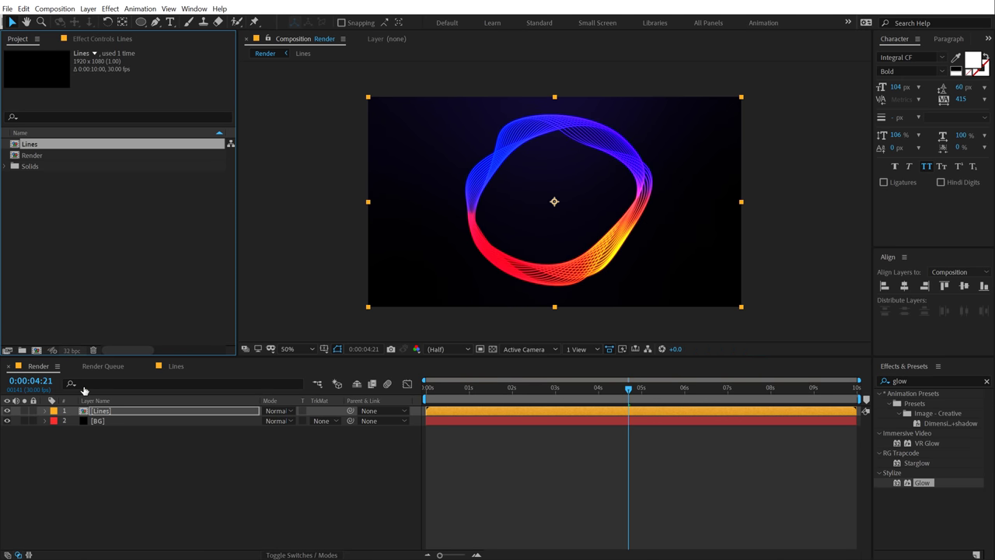
Set the Lines layer's Glow Radius to 500 and view at full size
{"action": "left_click", "coordinate": [119, 412]}
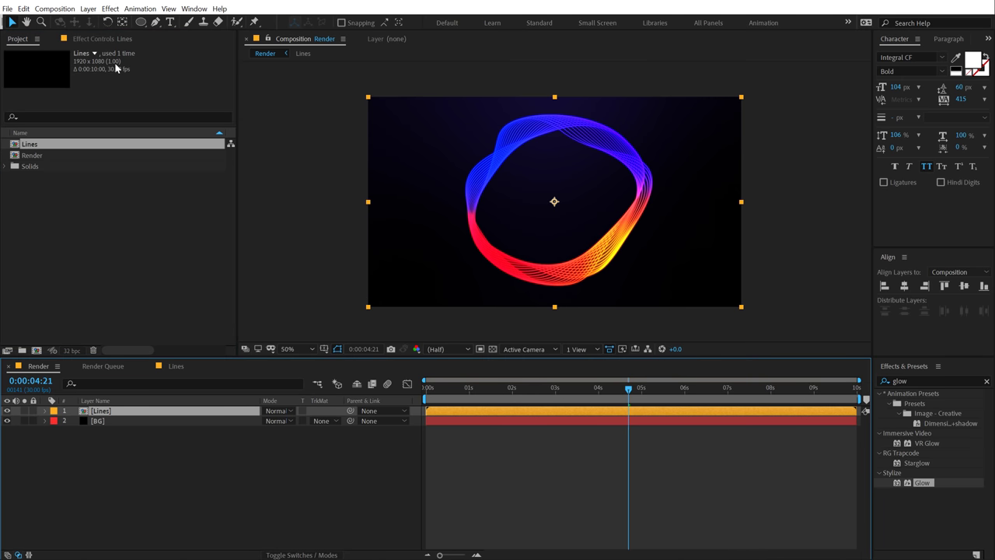
{"action": "left_click", "coordinate": [99, 38]}
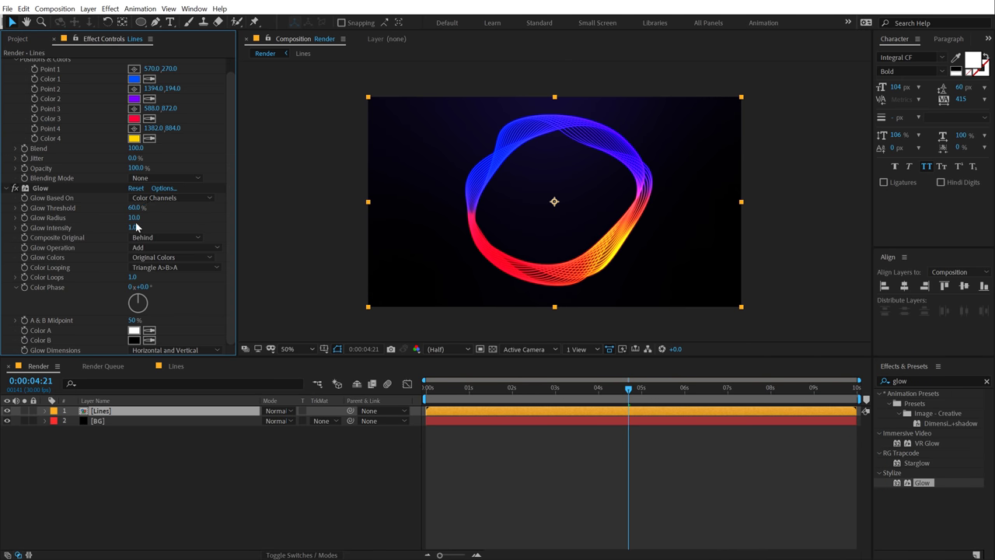
{"action": "left_click", "coordinate": [133, 218]}
{"action": "type", "text": "500"}
{"action": "key", "text": "Return"}
{"action": "key", "text": "period"}
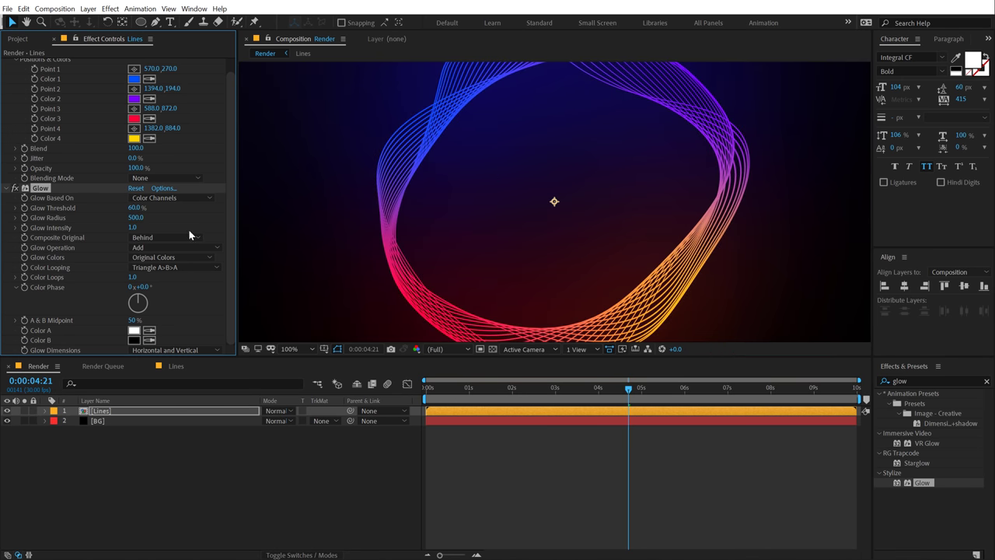
Adjust Glow Intensity to 0.8 after trying 0.7, then return to 0:00:01:26
{"action": "left_click", "coordinate": [132, 227]}
{"action": "key", "text": "Return"}
{"action": "left_click", "coordinate": [310, 445]}
{"action": "key", "text": "comma"}
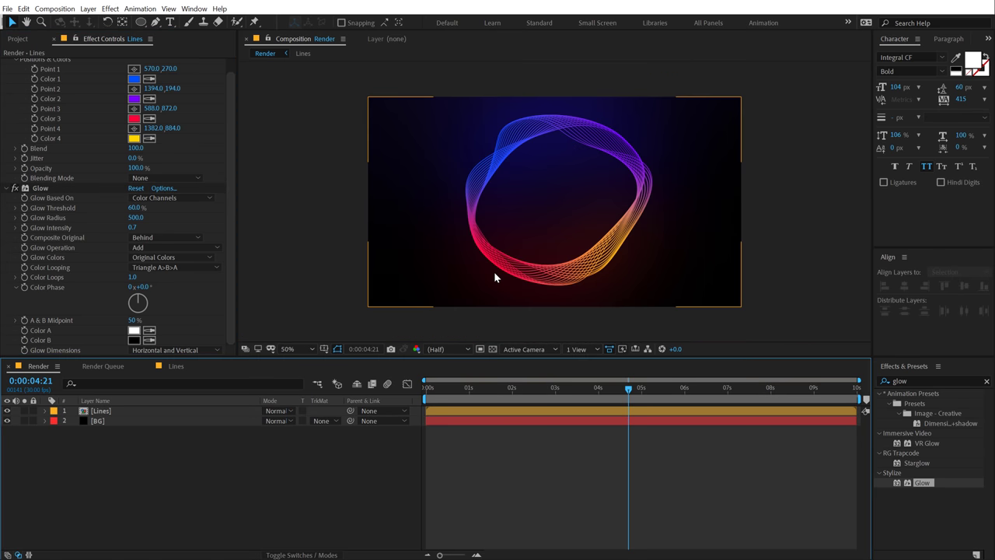
{"action": "key", "text": "period"}
{"action": "left_click", "coordinate": [134, 228]}
{"action": "type", "text": ".8"}
{"action": "key", "text": "Return"}
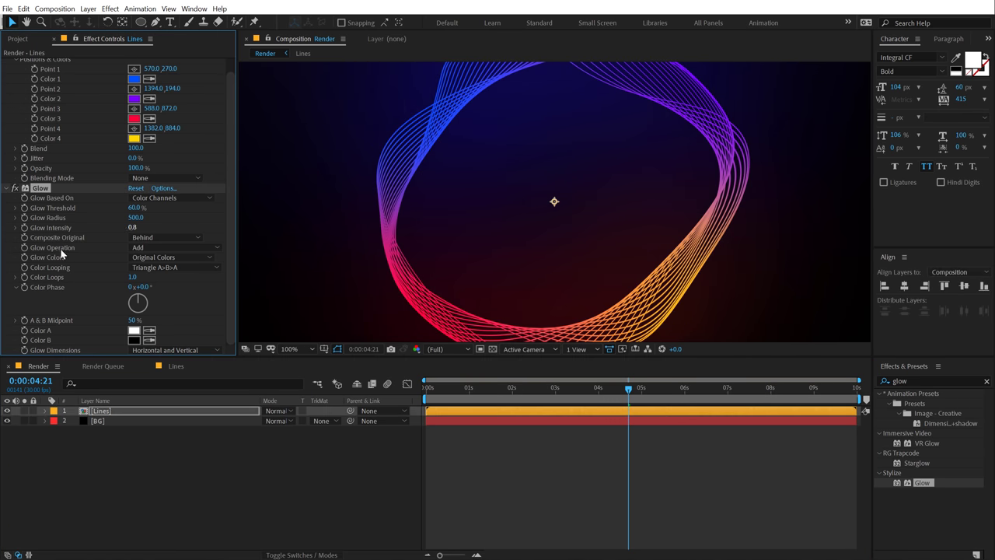
{"action": "left_click", "coordinate": [132, 480]}
{"action": "key", "text": "comma"}
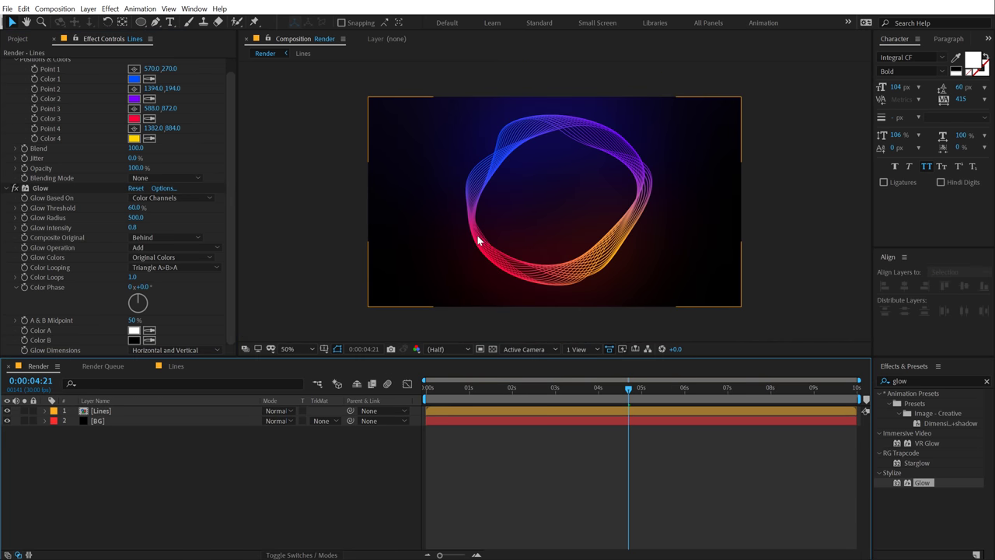
{"action": "left_click_drag", "start_coordinate": [470, 388], "coordinate": [506, 388]}
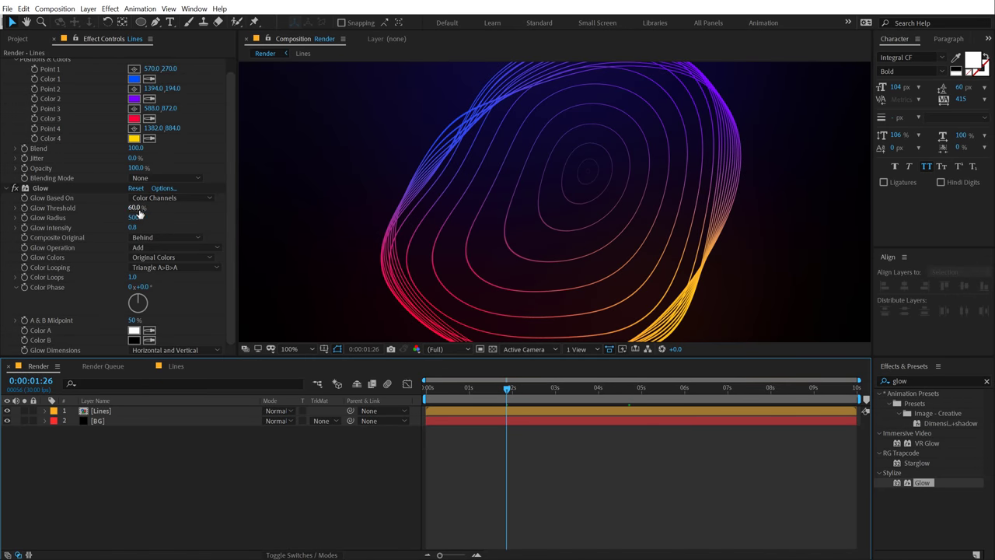
Lower the Glow Threshold to 50% and zoom out to the whole composition
{"action": "left_click", "coordinate": [135, 208]}
{"action": "key", "text": "Return"}
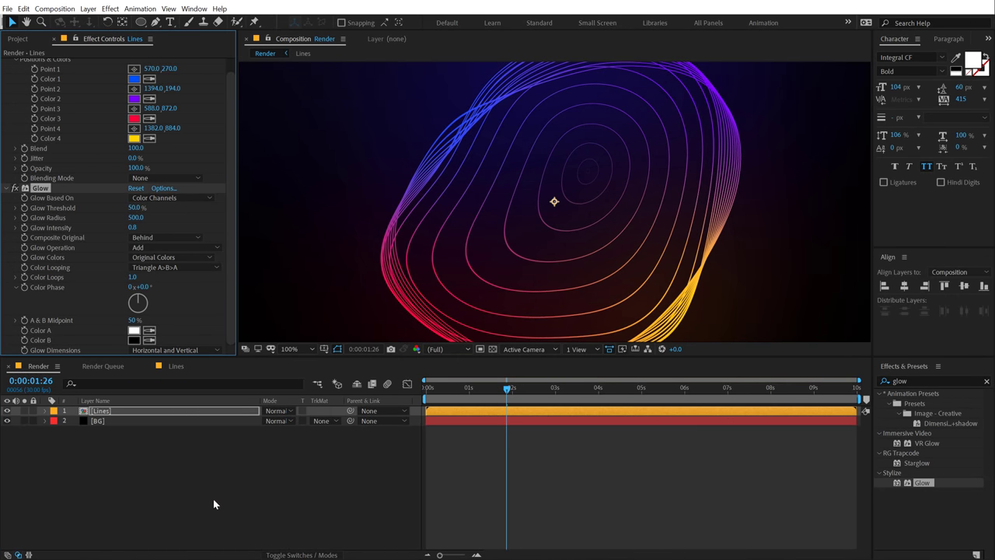
{"action": "left_click", "coordinate": [215, 504]}
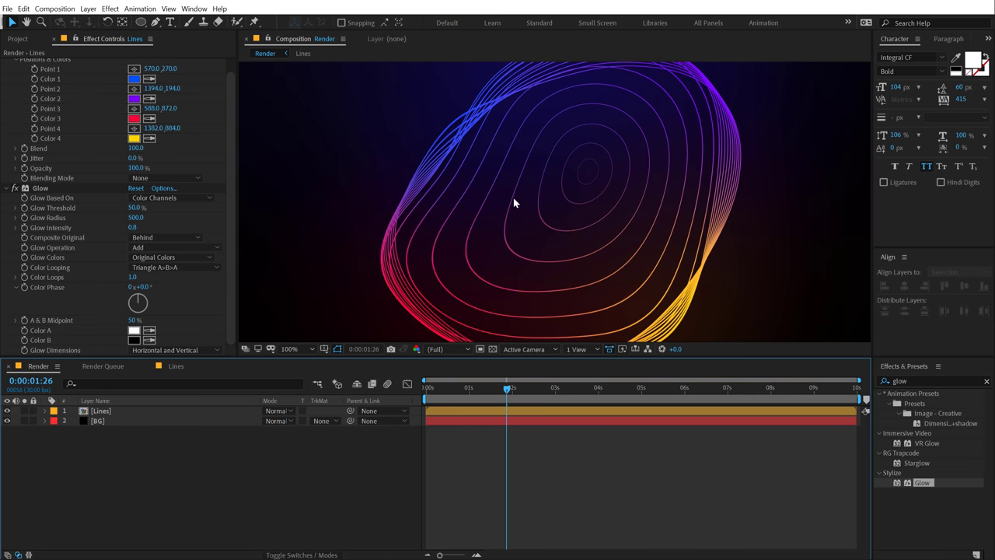
{"action": "key", "text": "comma"}
Nudge the 4-Color Gradient's second point slightly down-left toward the ring
{"action": "scroll", "coordinate": [53, 69], "scroll_direction": "up", "scroll_amount": 1}
{"action": "left_click", "coordinate": [55, 64]}
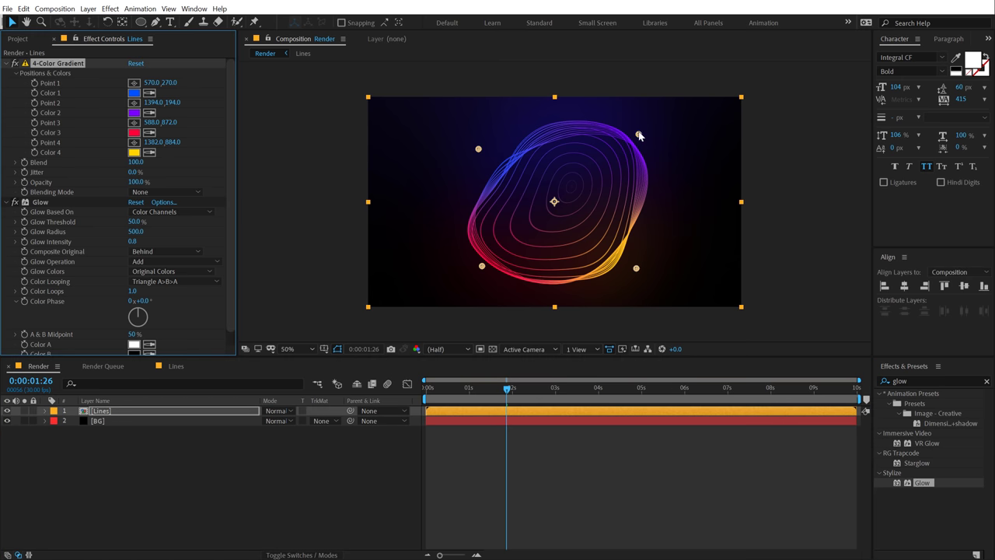
{"action": "left_click_drag", "start_coordinate": [638, 136], "coordinate": [628, 146]}
{"action": "left_click", "coordinate": [168, 486]}
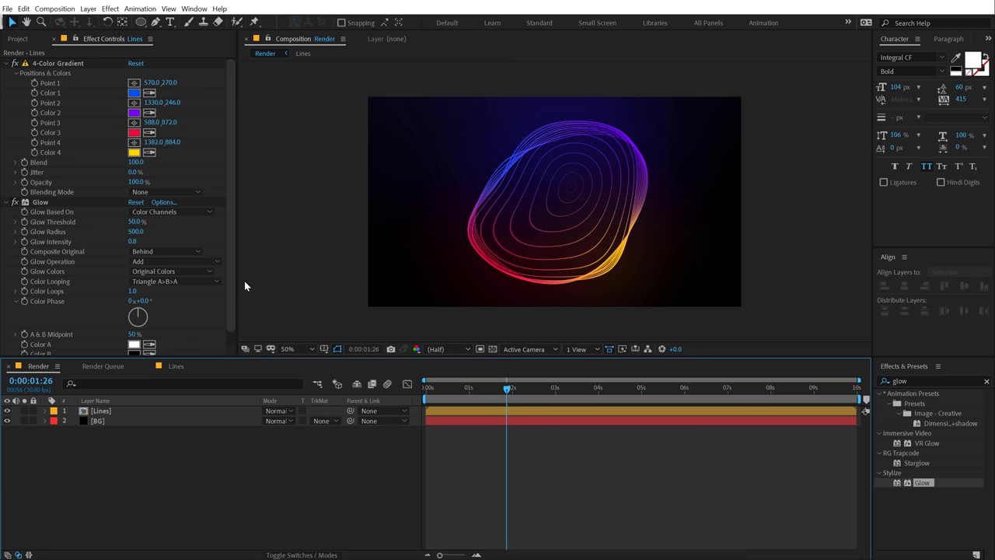
Create a text layer reading 'CREATIVE.' in the composition
{"action": "left_click", "coordinate": [170, 23]}
{"action": "left_click", "coordinate": [456, 196]}
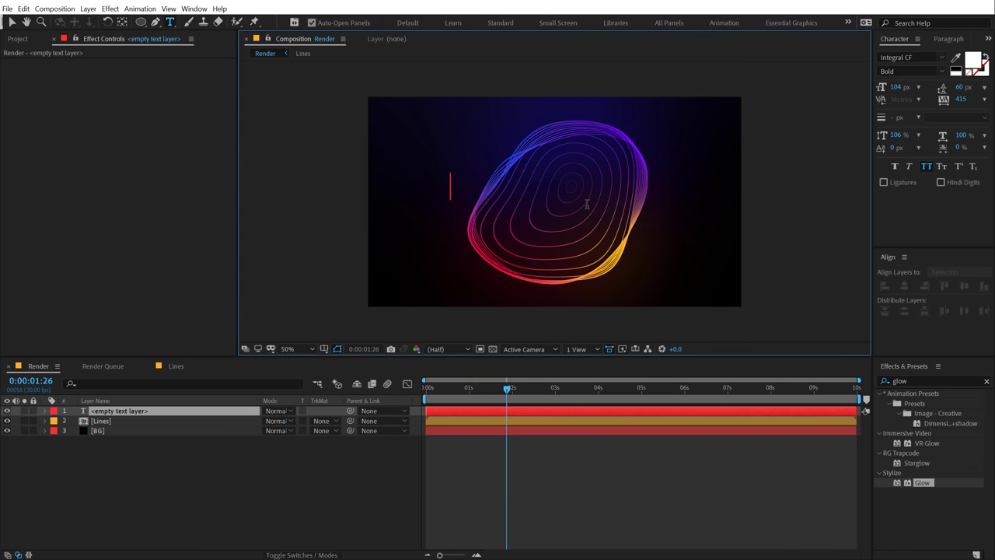
{"action": "type", "text": "creative,"}
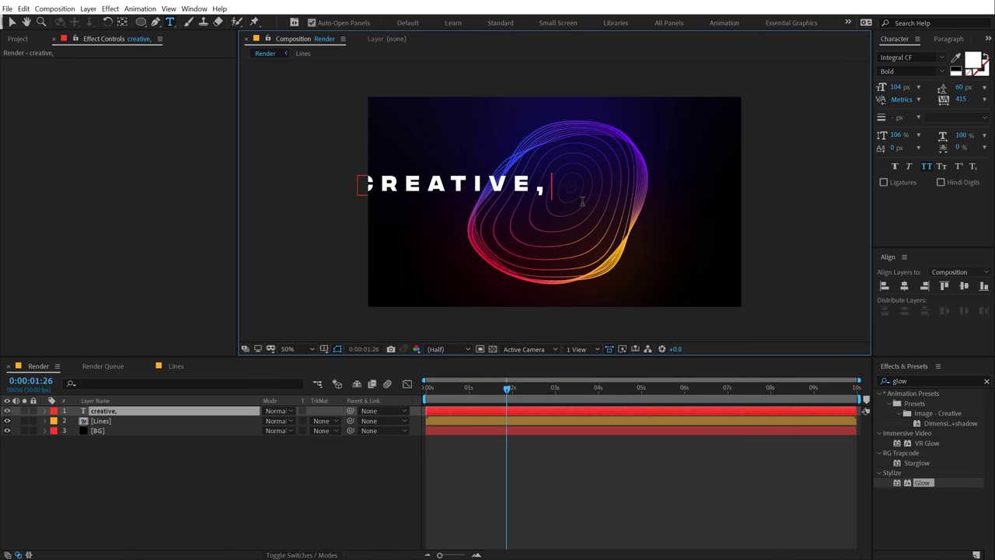
{"action": "key", "text": "BackSpace"}
{"action": "type", "text": "."}
{"action": "left_click", "coordinate": [11, 22]}
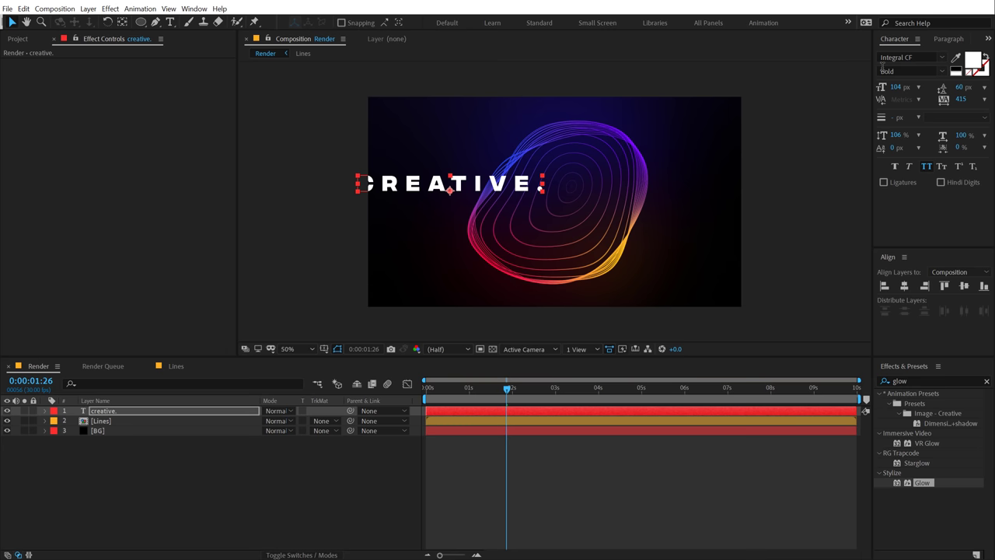
Set the text's tracking to 0 and centre it horizontally and vertically in the comp
{"action": "left_click", "coordinate": [961, 99]}
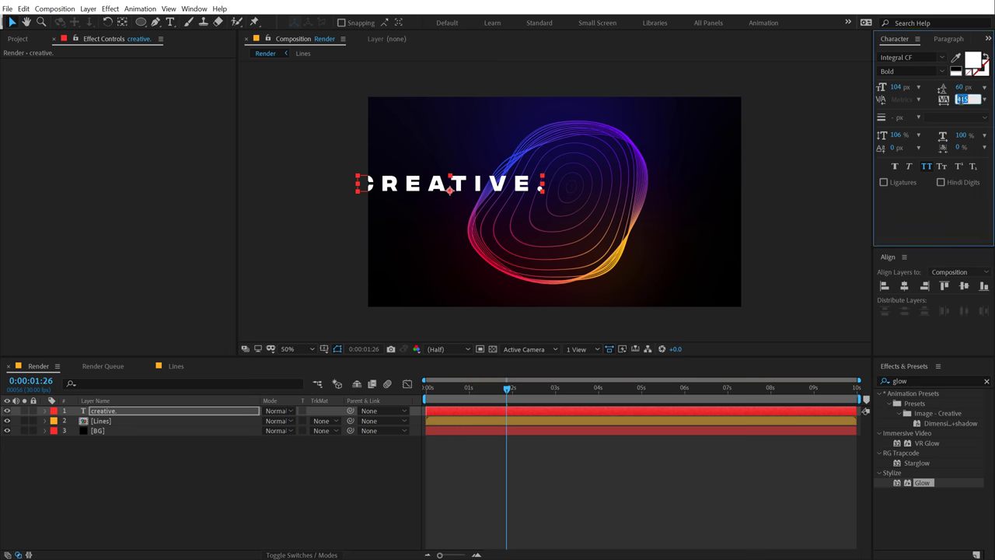
{"action": "type", "text": "0"}
{"action": "key", "text": "Return"}
{"action": "left_click", "coordinate": [904, 288]}
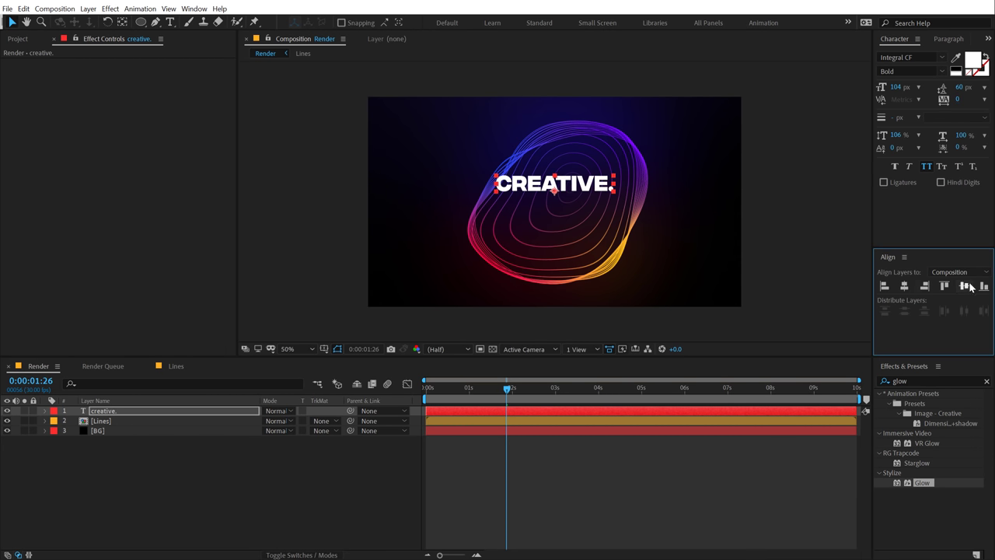
{"action": "left_click", "coordinate": [964, 286]}
{"action": "left_click", "coordinate": [149, 493]}
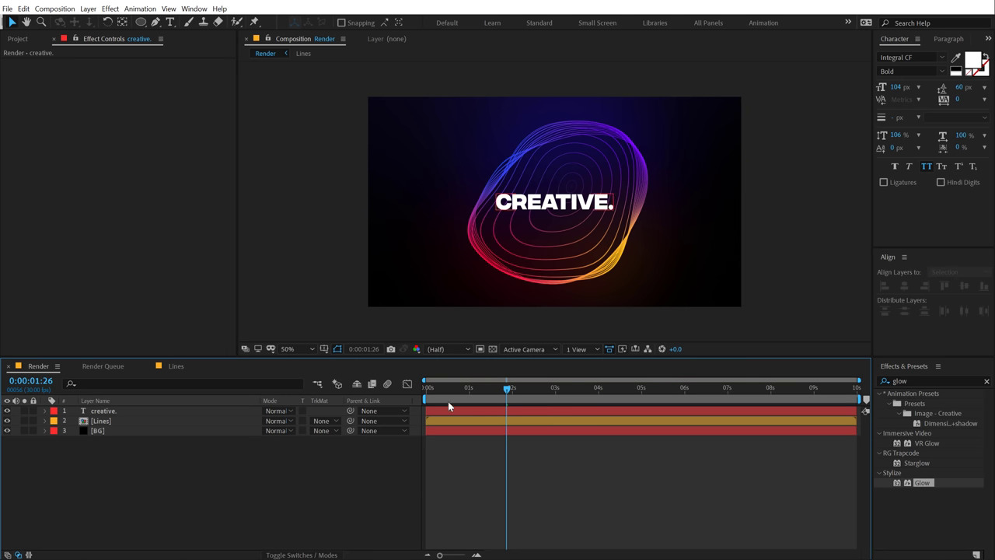
{"action": "left_click_drag", "start_coordinate": [448, 396], "coordinate": [541, 398]}
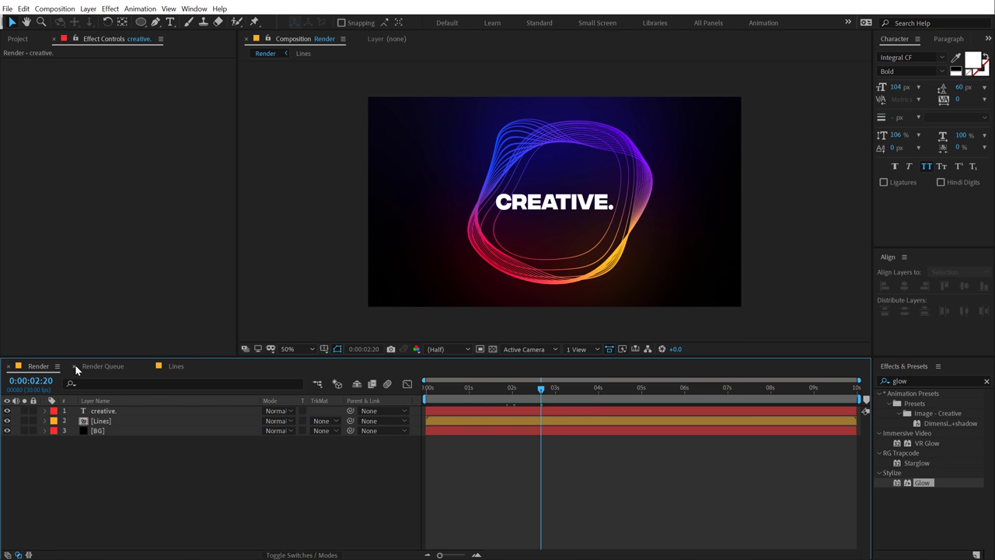
In the Lines comp, draw a polystar on the Line layer and hide Ellipse 1
{"action": "left_click", "coordinate": [101, 366]}
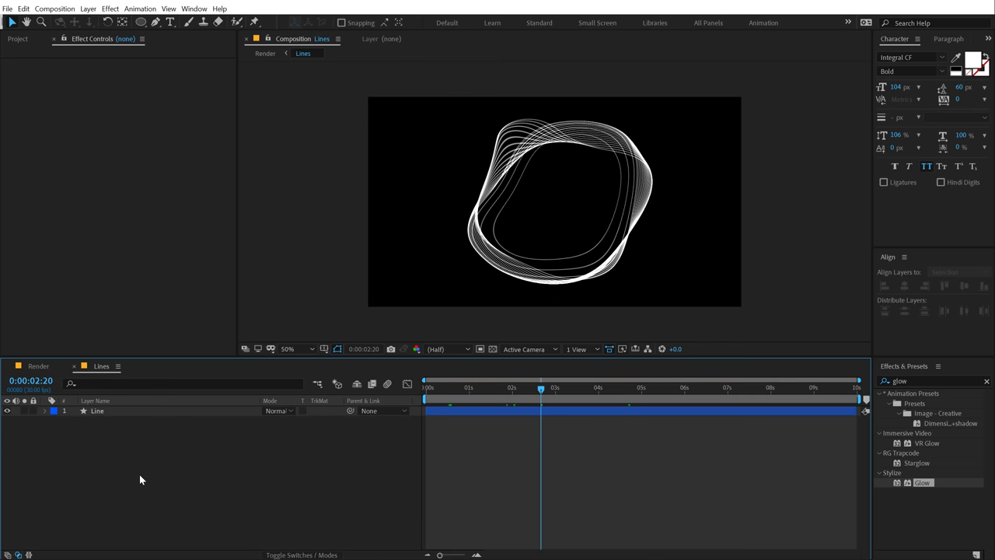
{"action": "left_click", "coordinate": [46, 411]}
{"action": "left_click", "coordinate": [45, 411]}
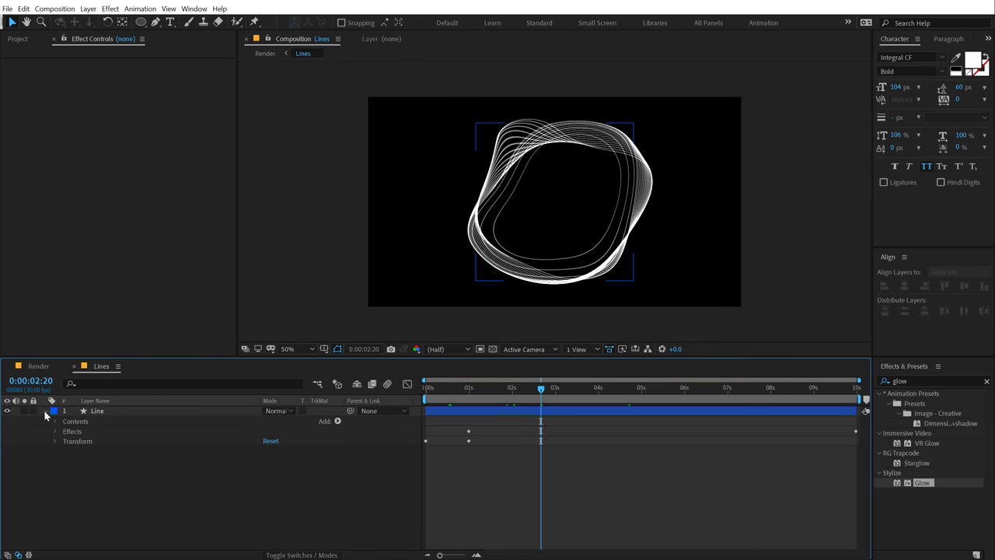
{"action": "left_click", "coordinate": [100, 410]}
{"action": "left_click", "coordinate": [56, 421]}
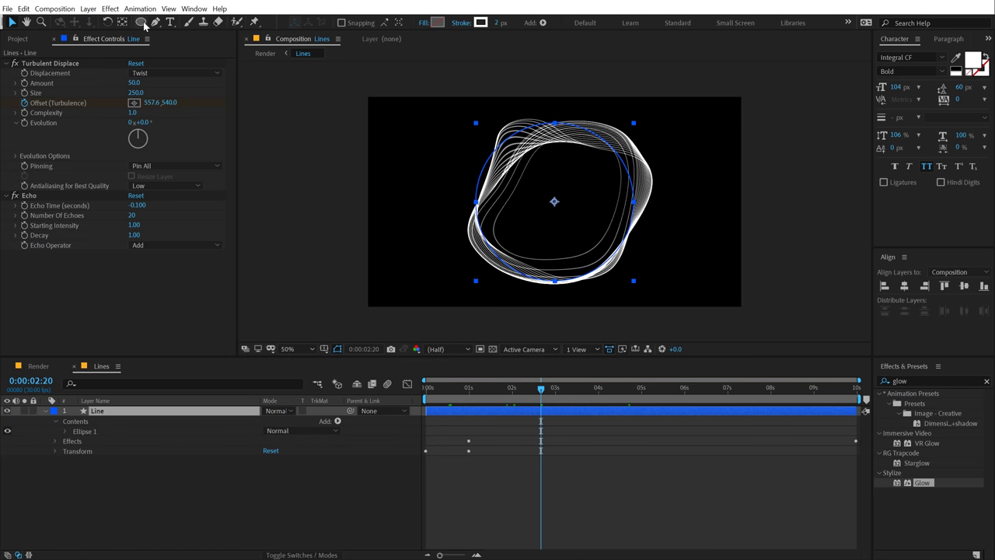
{"action": "left_click_drag", "start_coordinate": [140, 22], "coordinate": [187, 69]}
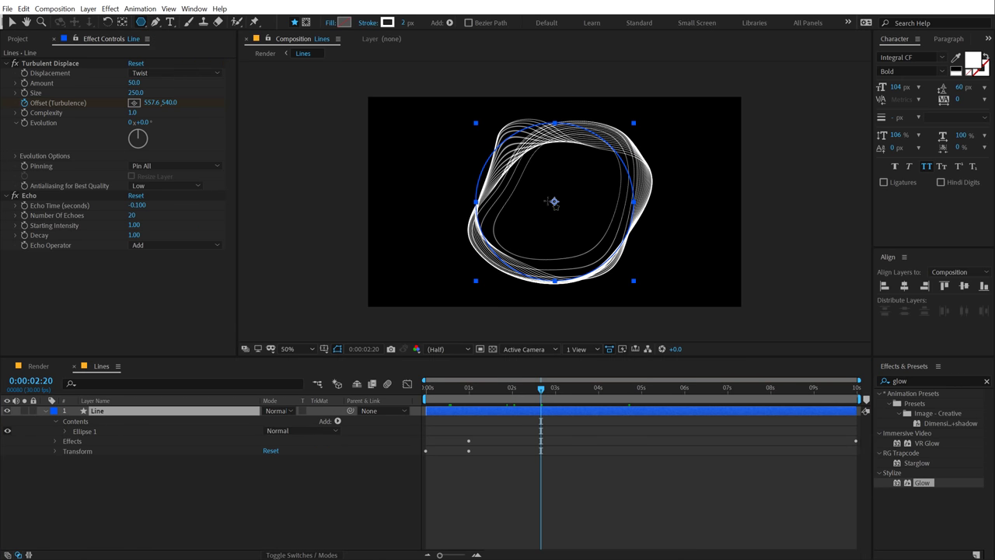
{"action": "left_click_drag", "start_coordinate": [554, 202], "coordinate": [593, 257]}
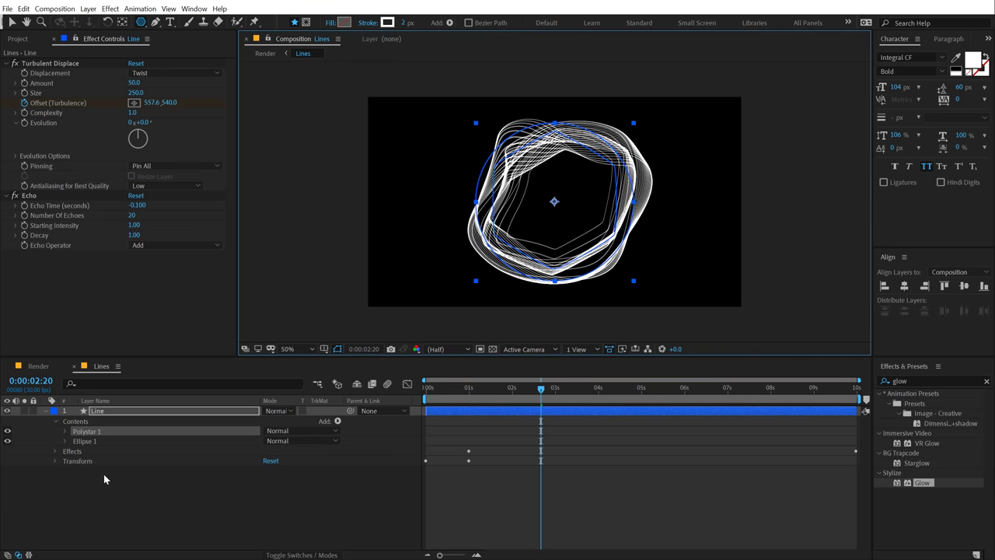
{"action": "left_click", "coordinate": [7, 441]}
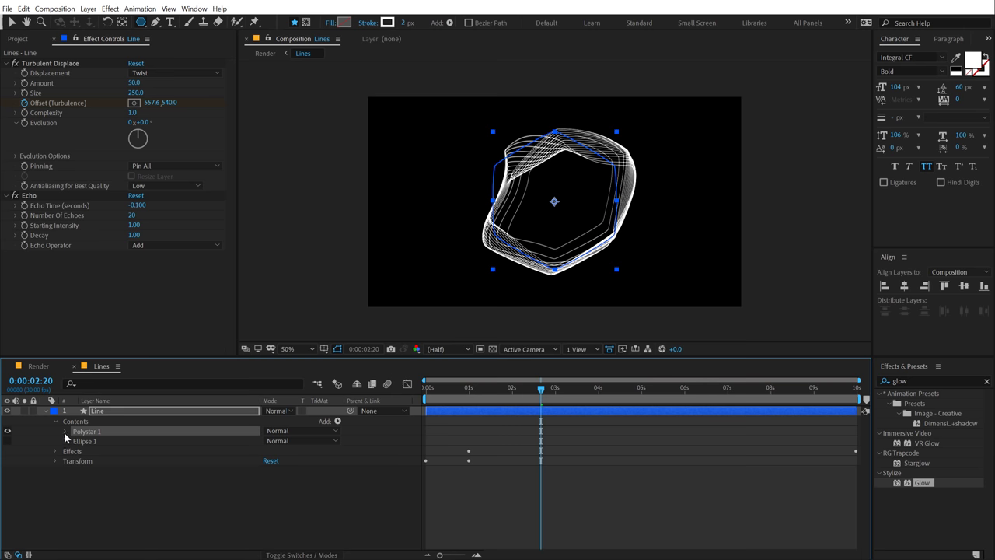
Give Polystar 1 three points and enlarge its Outer Radius to 451.9
{"action": "left_click", "coordinate": [65, 431]}
{"action": "left_click", "coordinate": [75, 441]}
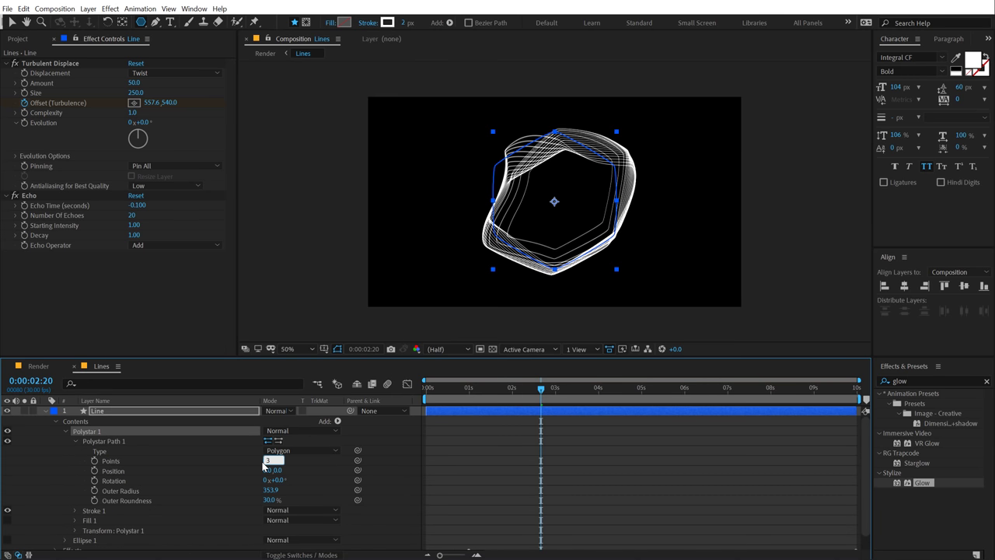
{"action": "key", "text": "Return"}
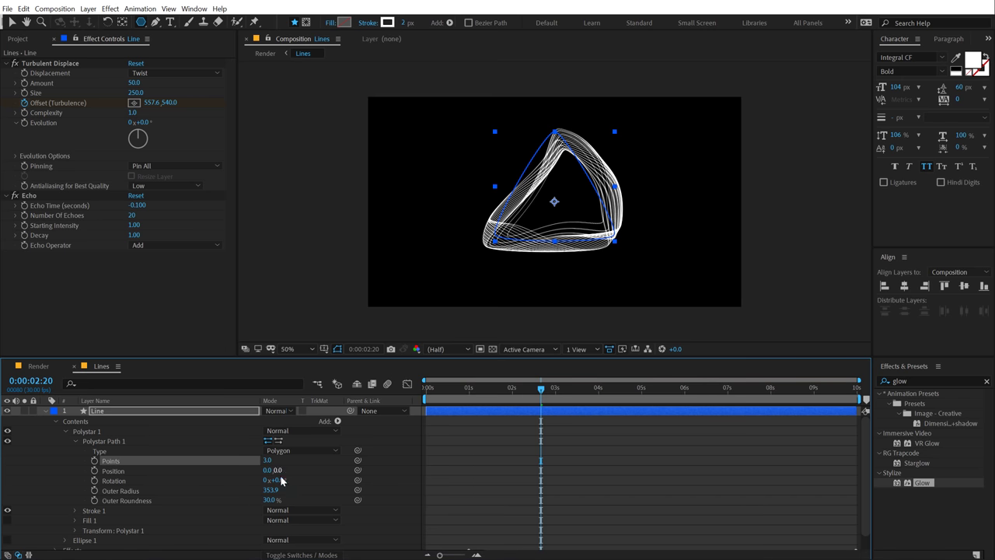
{"action": "left_click_drag", "start_coordinate": [270, 490], "coordinate": [309, 483]}
{"action": "left_click", "coordinate": [45, 368]}
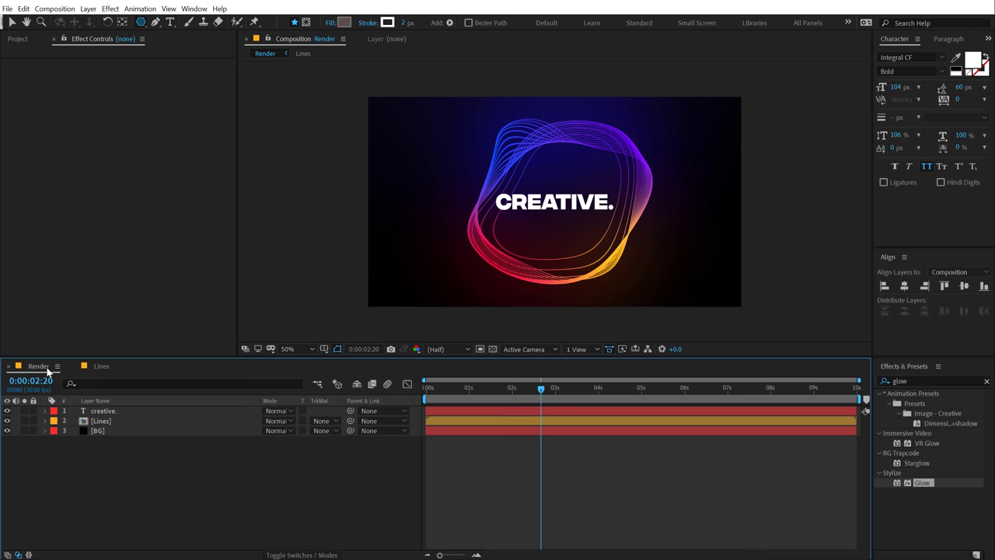
{"action": "left_click_drag", "start_coordinate": [540, 390], "coordinate": [659, 399]}
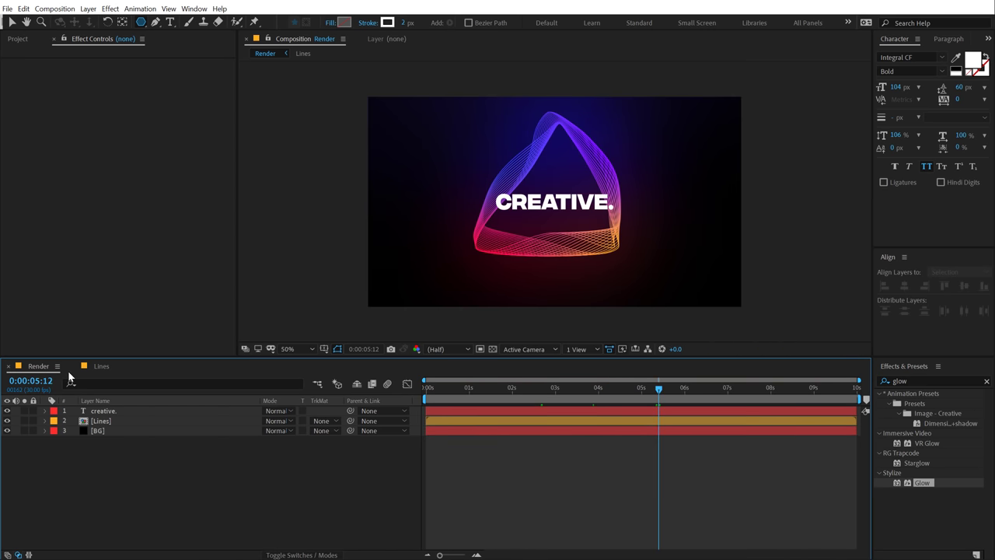
Hide the Line layer and create a text layer containing 'S'
{"action": "left_click", "coordinate": [102, 366]}
{"action": "left_click", "coordinate": [45, 414]}
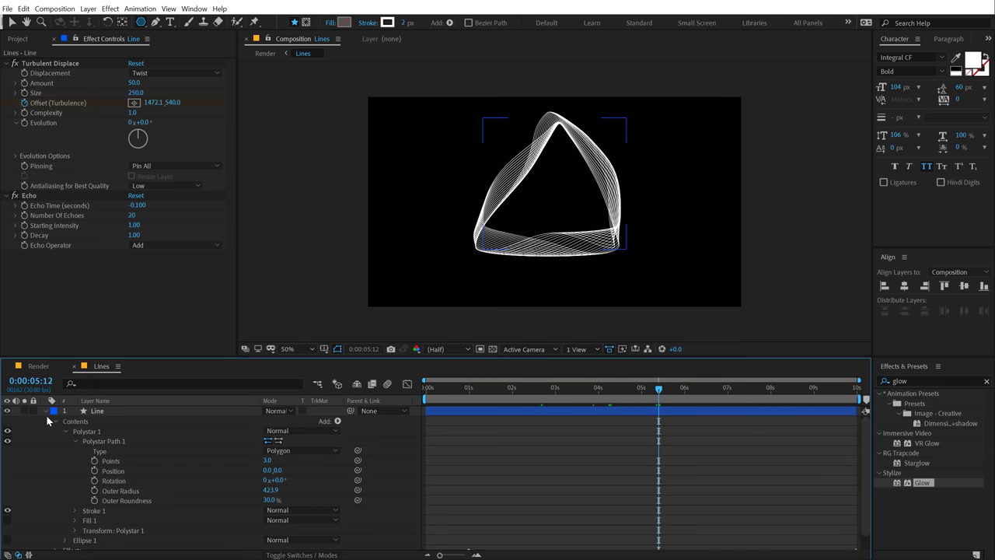
{"action": "left_click", "coordinate": [44, 411]}
{"action": "left_click", "coordinate": [7, 410]}
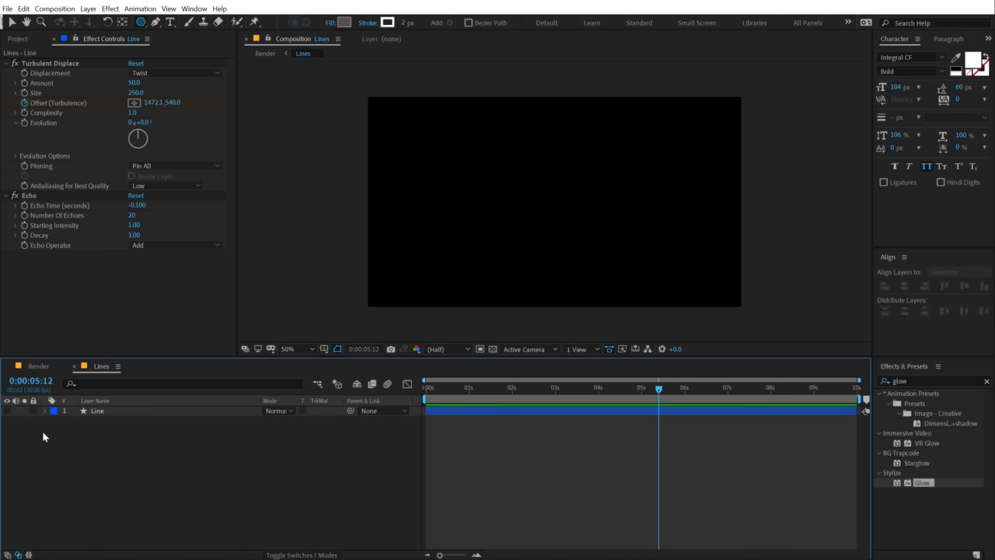
{"action": "left_click", "coordinate": [171, 22]}
{"action": "left_click", "coordinate": [533, 208]}
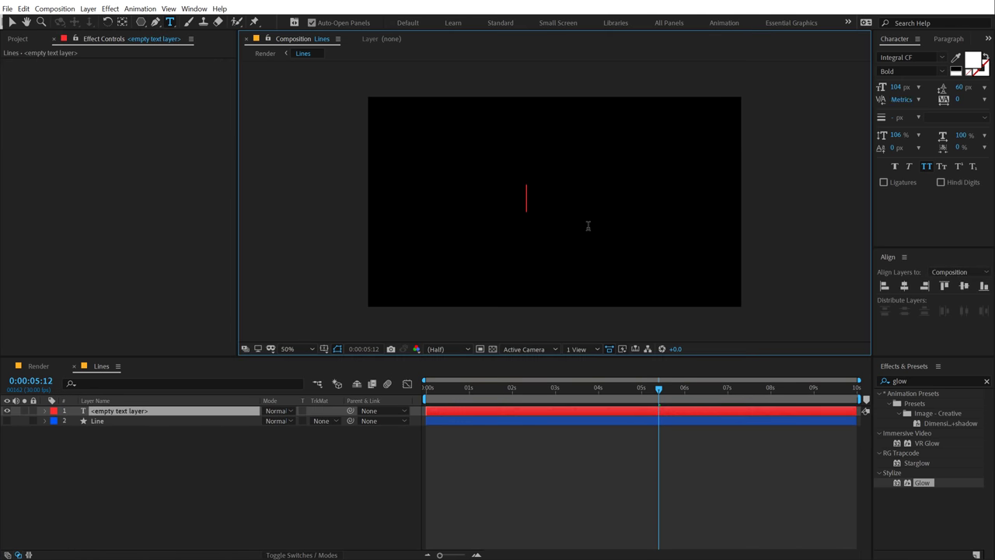
{"action": "type", "text": "S"}
{"action": "left_click", "coordinate": [14, 23]}
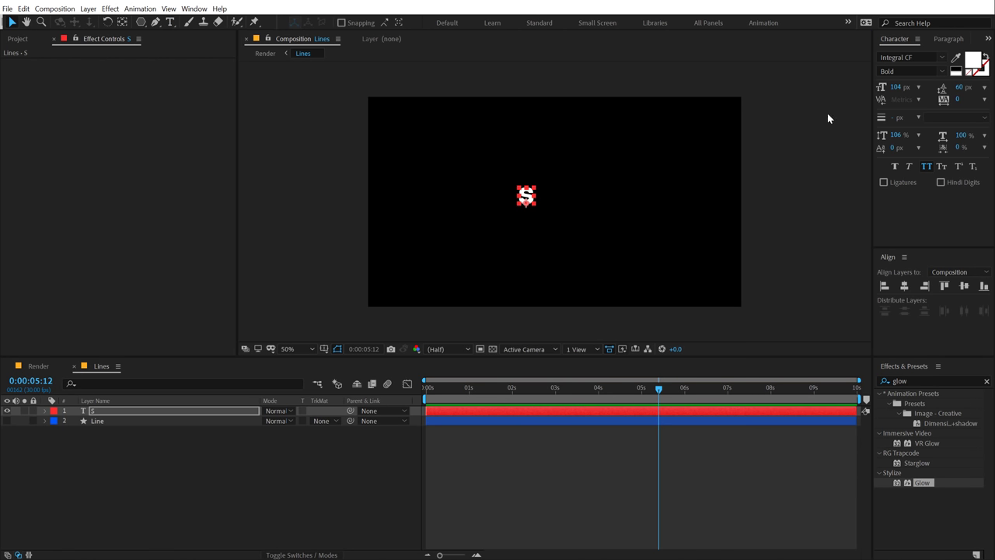
Make the S 1055 px, centred, with no fill and a 2 px white stroke
{"action": "left_click_drag", "start_coordinate": [898, 90], "coordinate": [956, 91]}
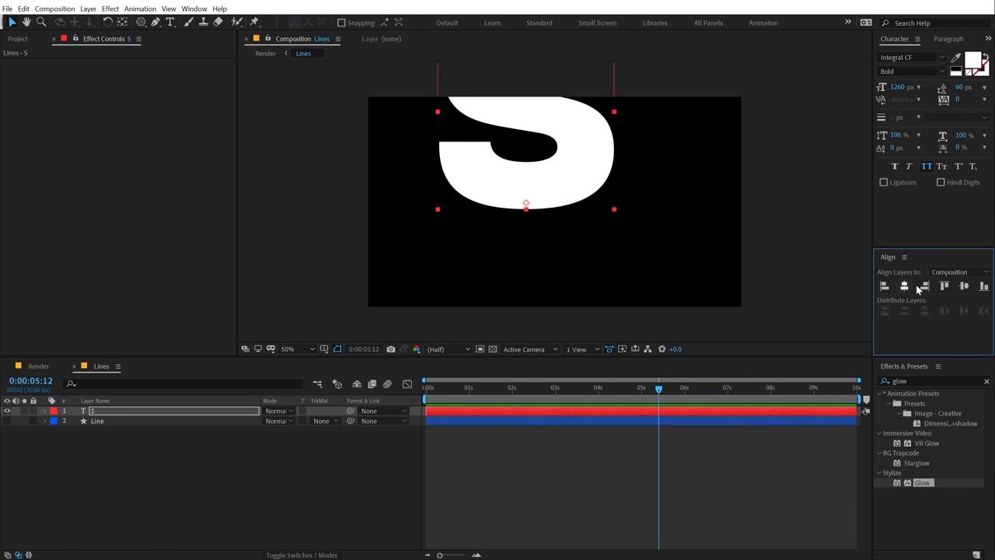
{"action": "left_click", "coordinate": [964, 286]}
{"action": "left_click_drag", "start_coordinate": [897, 89], "coordinate": [839, 94]}
{"action": "left_click", "coordinate": [964, 286]}
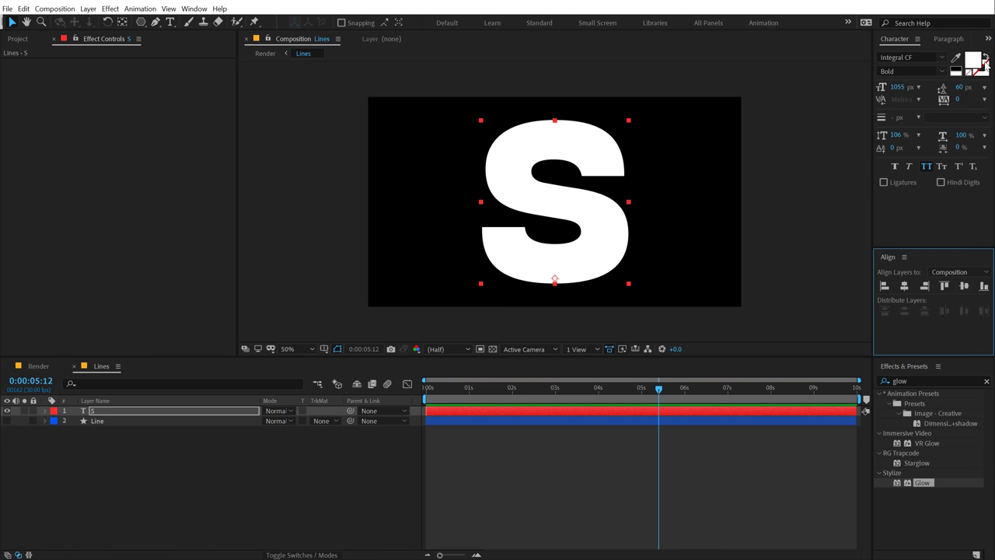
{"action": "left_click", "coordinate": [985, 61]}
{"action": "left_click", "coordinate": [987, 58]}
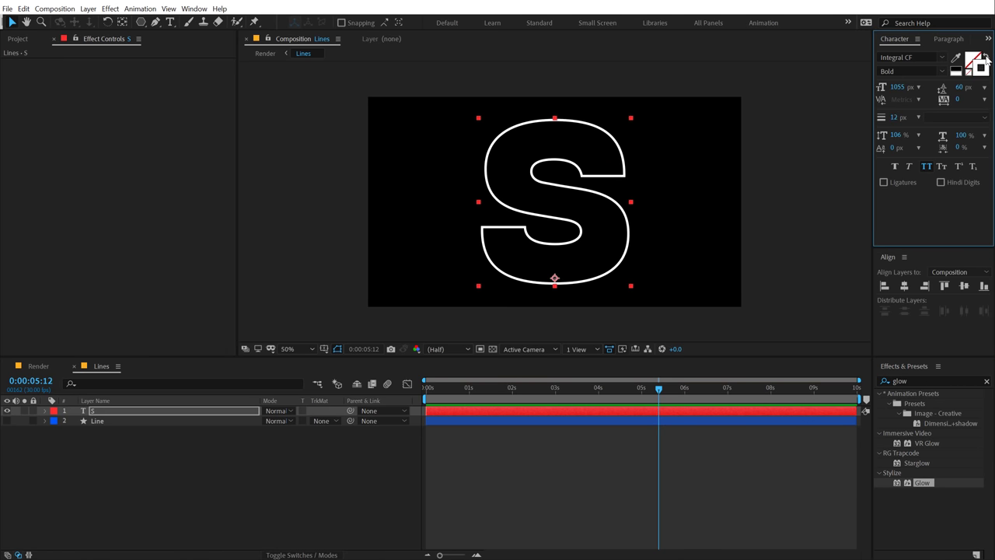
{"action": "left_click", "coordinate": [894, 117]}
{"action": "key", "text": "Return"}
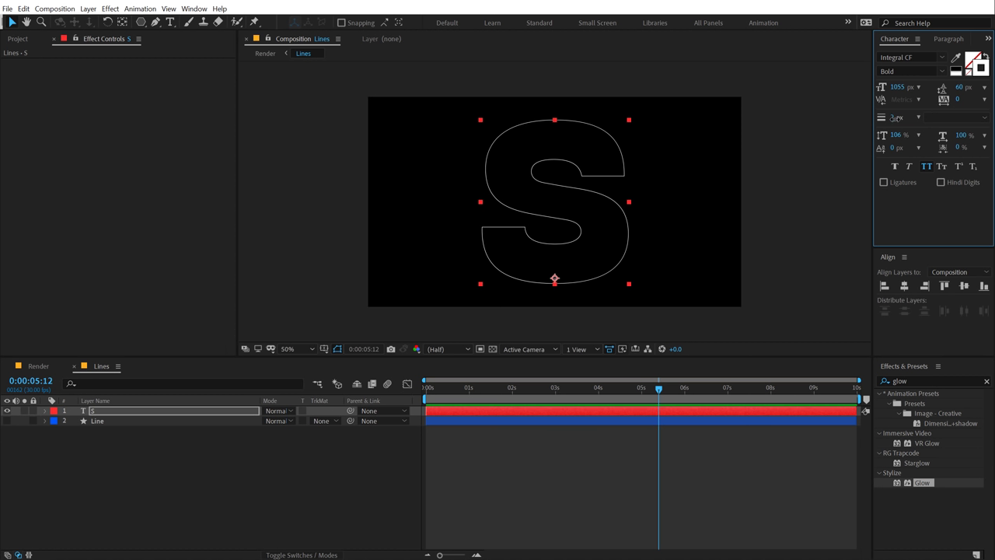
Move the Turbulent Displace and Echo effects from Line onto the S layer
{"action": "left_click", "coordinate": [90, 422]}
{"action": "left_click", "coordinate": [45, 62]}
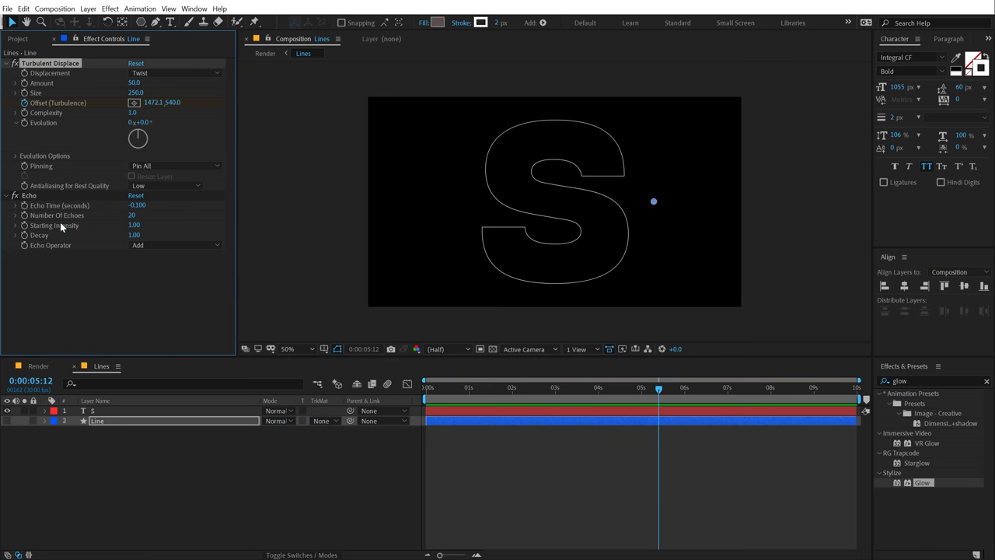
{"action": "left_click", "coordinate": [30, 195]}
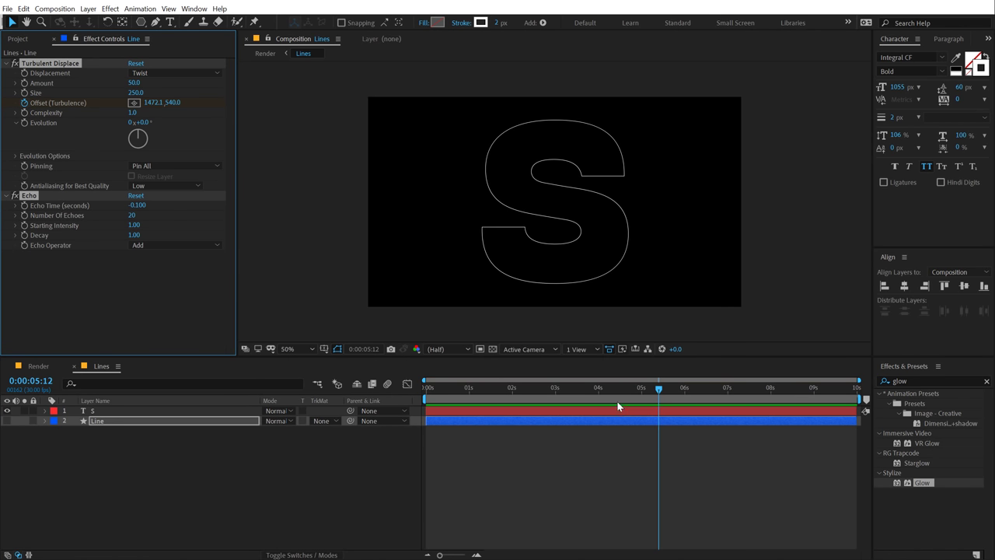
{"action": "left_click_drag", "start_coordinate": [612, 394], "coordinate": [356, 395]}
{"action": "left_click", "coordinate": [98, 420]}
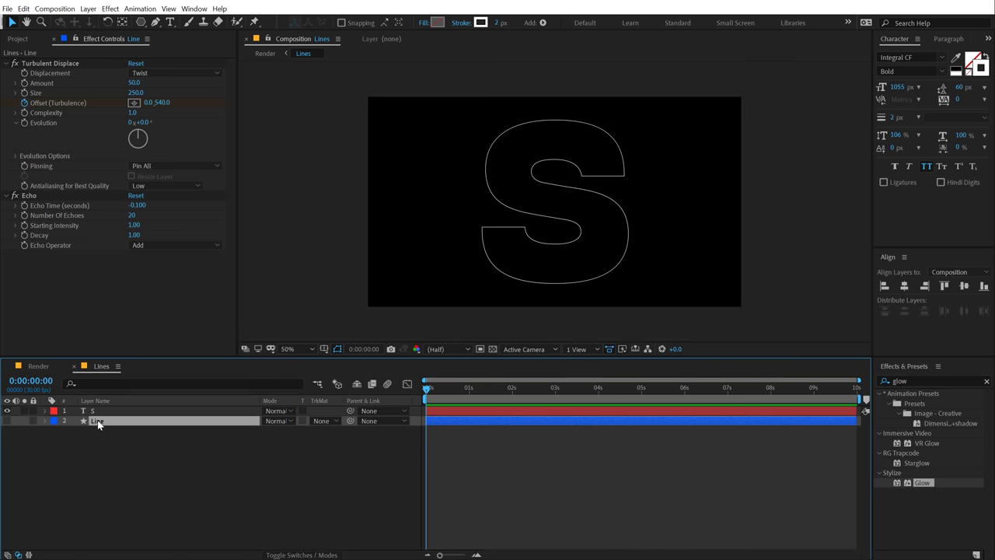
{"action": "left_click", "coordinate": [99, 413]}
{"action": "key", "text": "ctrl+v"}
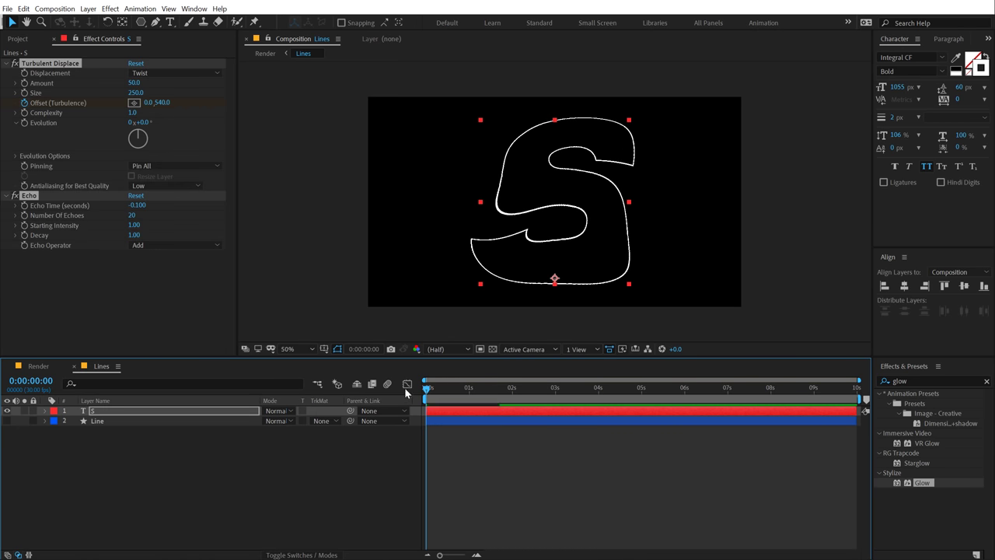
{"action": "left_click_drag", "start_coordinate": [434, 392], "coordinate": [516, 405]}
{"action": "left_click", "coordinate": [193, 475]}
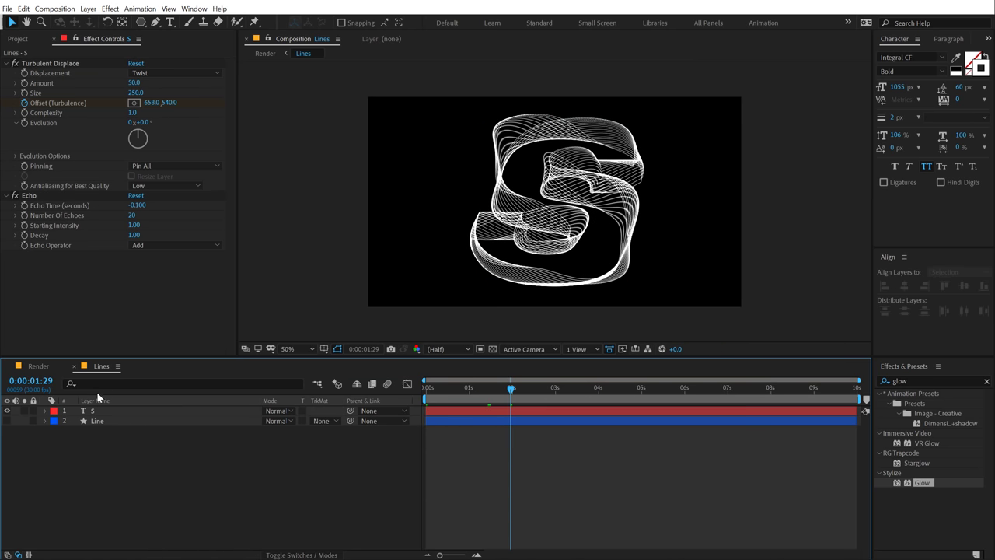
{"action": "left_click", "coordinate": [39, 366]}
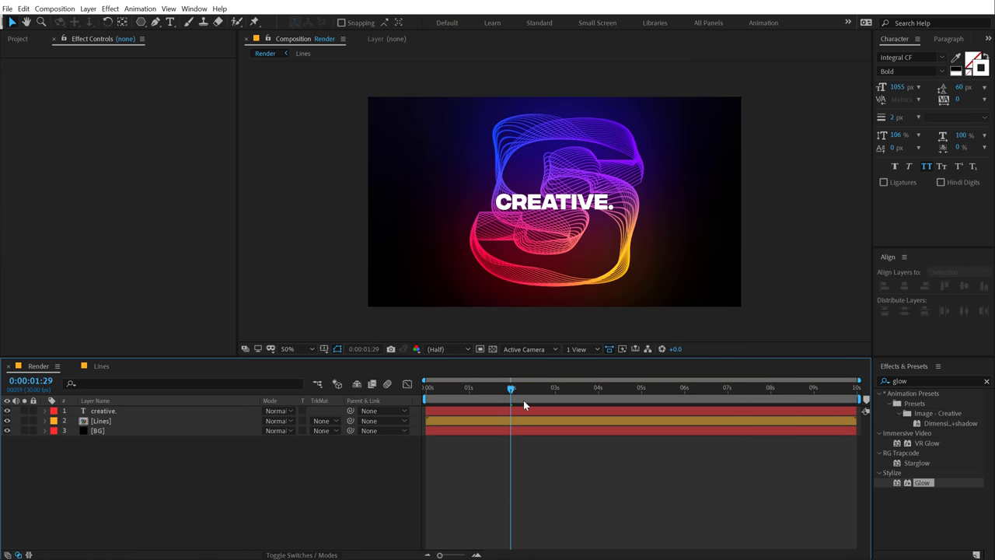
{"action": "left_click_drag", "start_coordinate": [521, 399], "coordinate": [661, 399]}
In the Lines comp, hide the S layer, show Line and switch back from Polystar 1 to Ellipse 1
{"action": "left_click", "coordinate": [108, 370]}
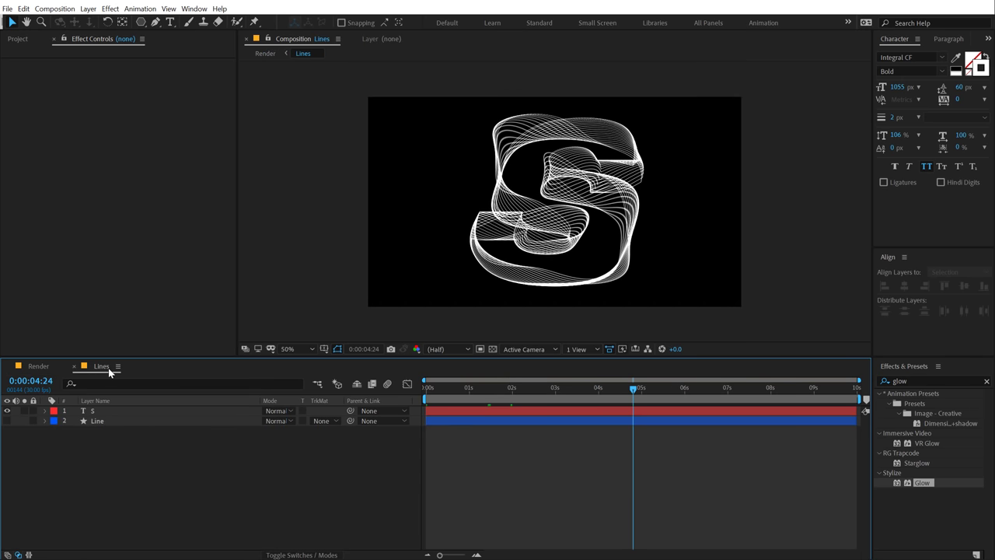
{"action": "left_click", "coordinate": [7, 420]}
{"action": "left_click", "coordinate": [7, 420]}
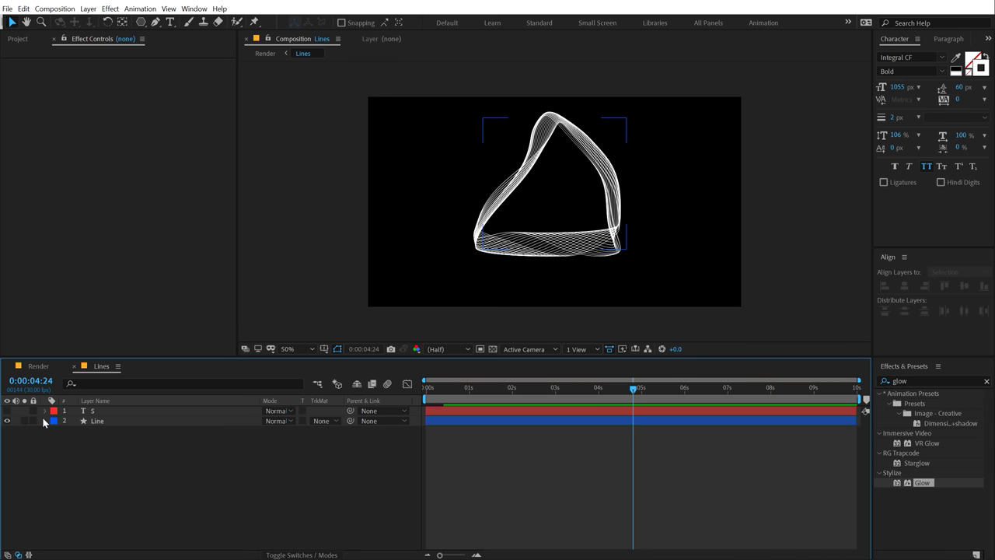
{"action": "left_click", "coordinate": [44, 421]}
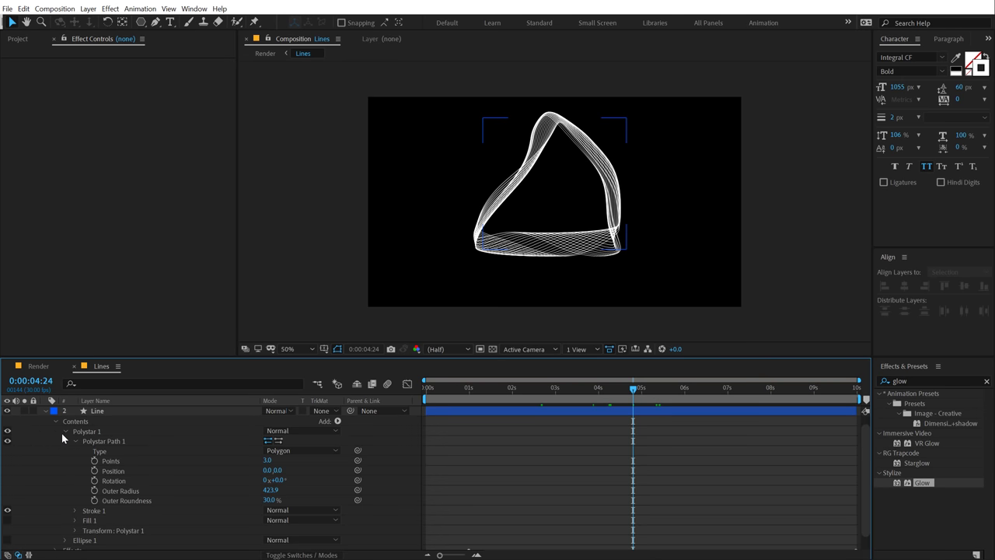
{"action": "left_click", "coordinate": [63, 432]}
{"action": "left_click", "coordinate": [7, 450]}
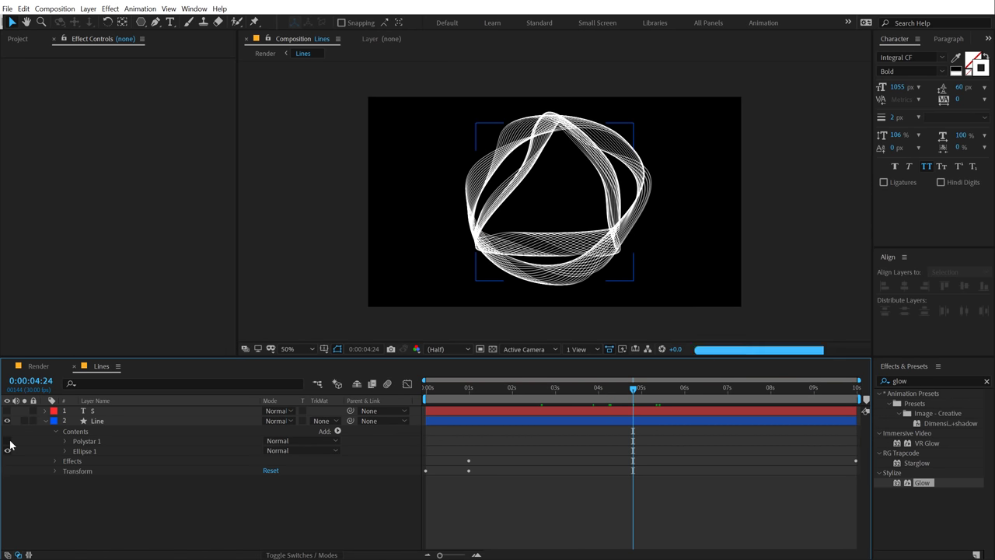
{"action": "left_click", "coordinate": [7, 441]}
{"action": "left_click", "coordinate": [44, 421]}
Return to the Render composition and check it at full, then half resolution
{"action": "left_click", "coordinate": [38, 365]}
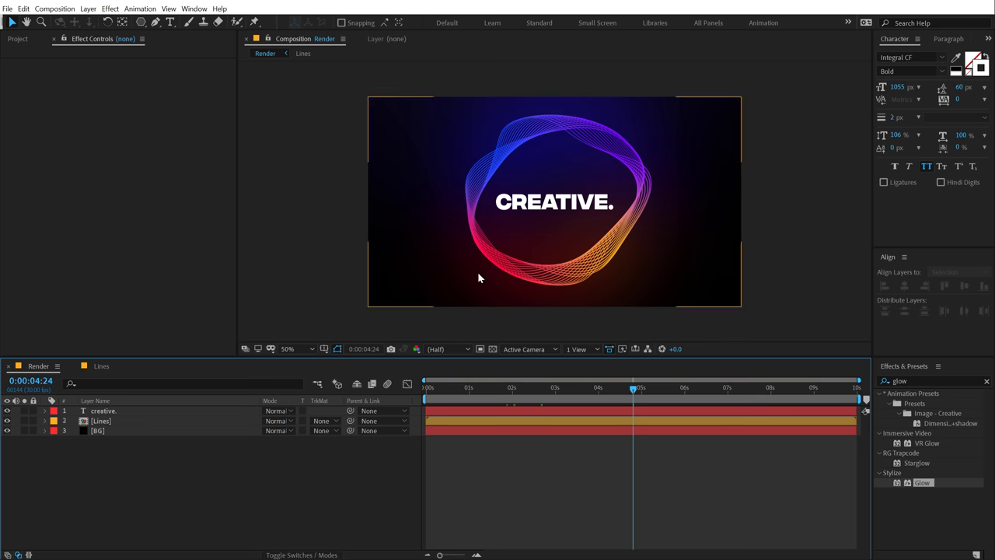
{"action": "key", "text": "period"}
{"action": "key", "text": "comma"}
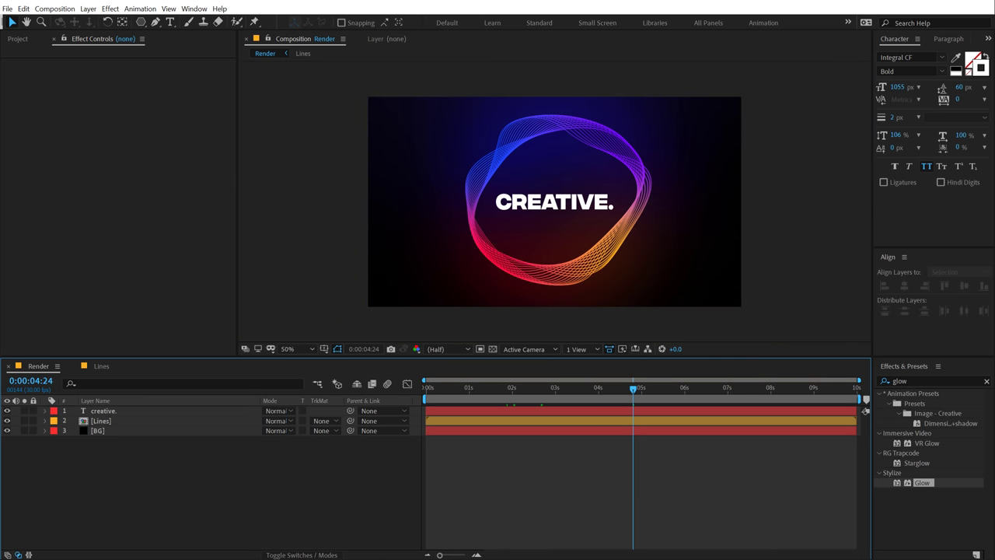
Add a text animator with Position and Opacity to the CREATIVE. layer
{"action": "key", "text": "space"}
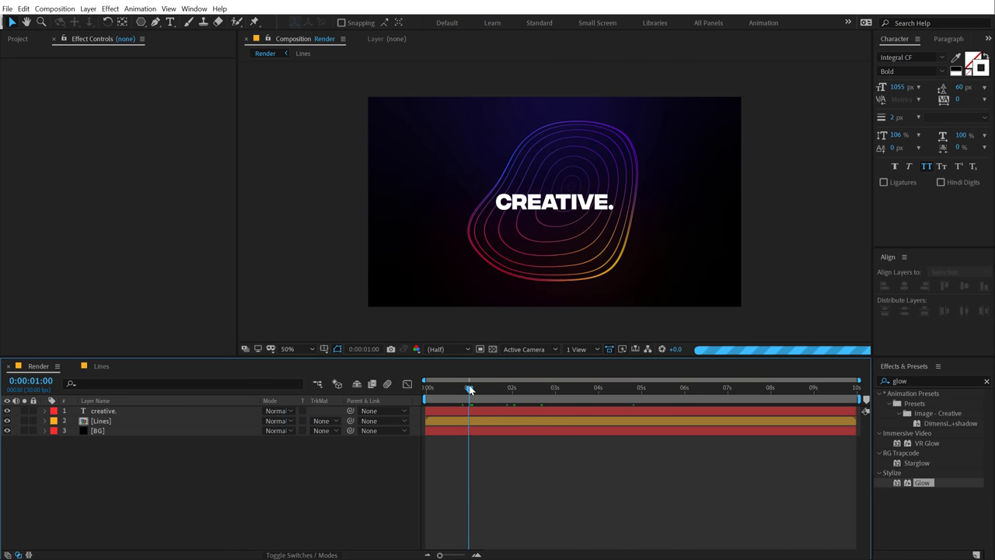
{"action": "left_click", "coordinate": [55, 412]}
{"action": "left_click", "coordinate": [44, 411]}
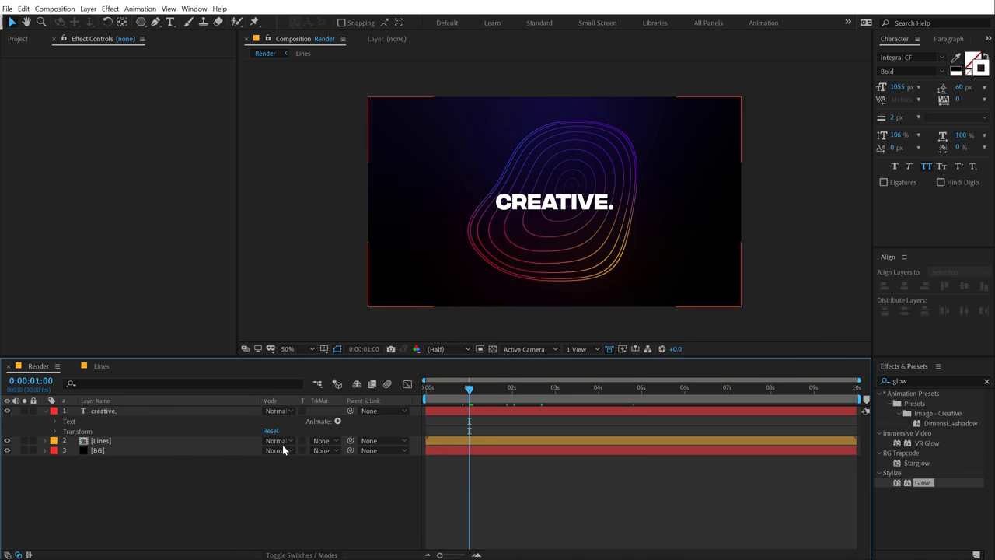
{"action": "left_click", "coordinate": [338, 420]}
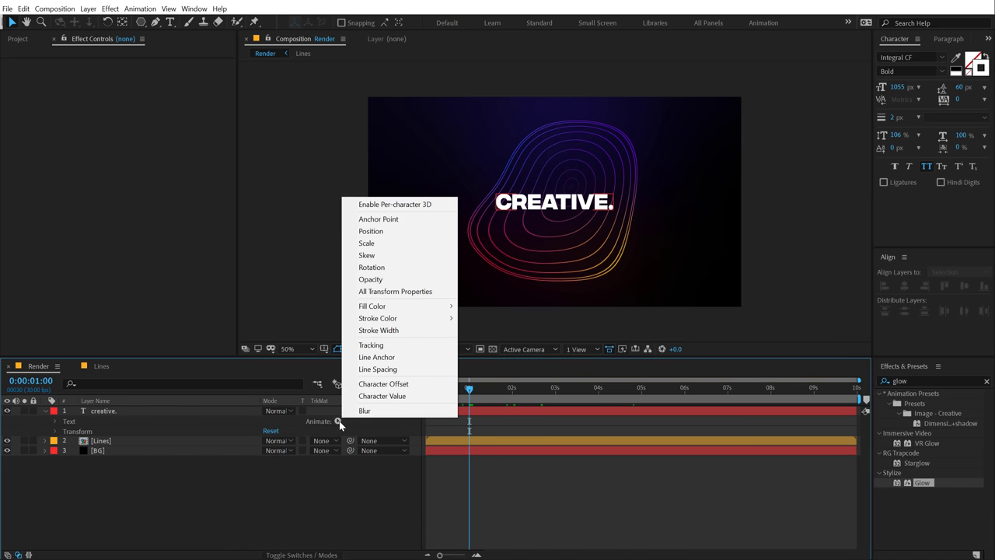
{"action": "left_click", "coordinate": [387, 231]}
{"action": "left_click", "coordinate": [338, 461]}
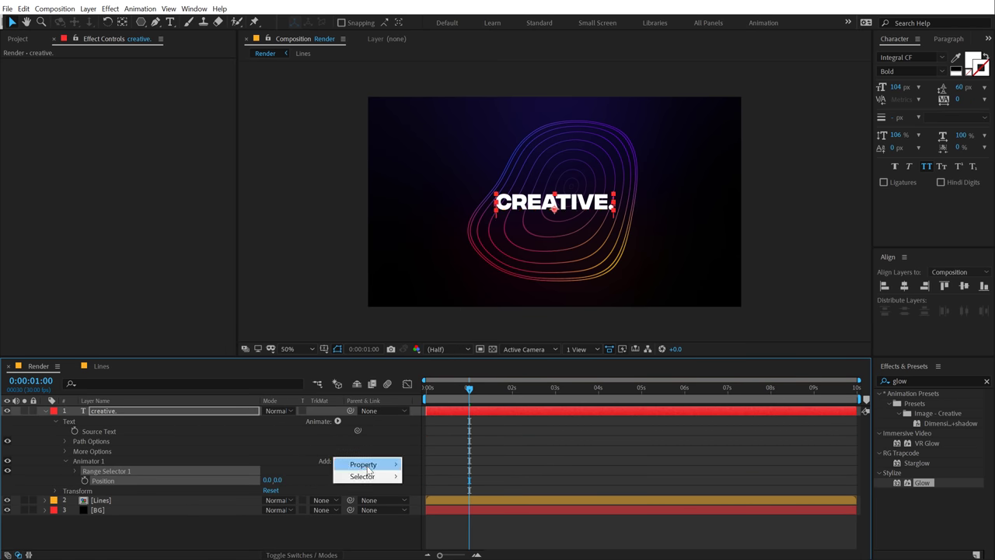
{"action": "mouse_move", "coordinate": [363, 464]}
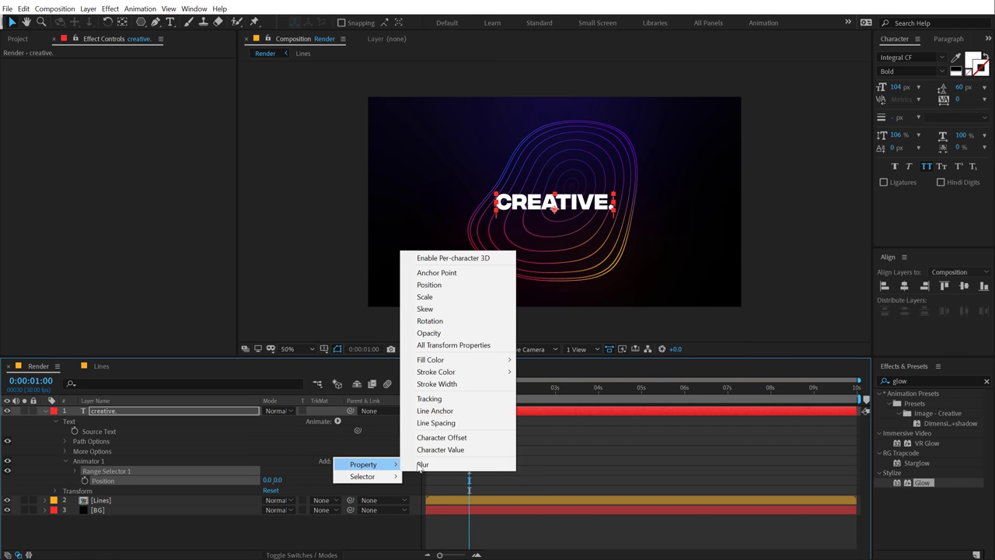
{"action": "left_click", "coordinate": [429, 333]}
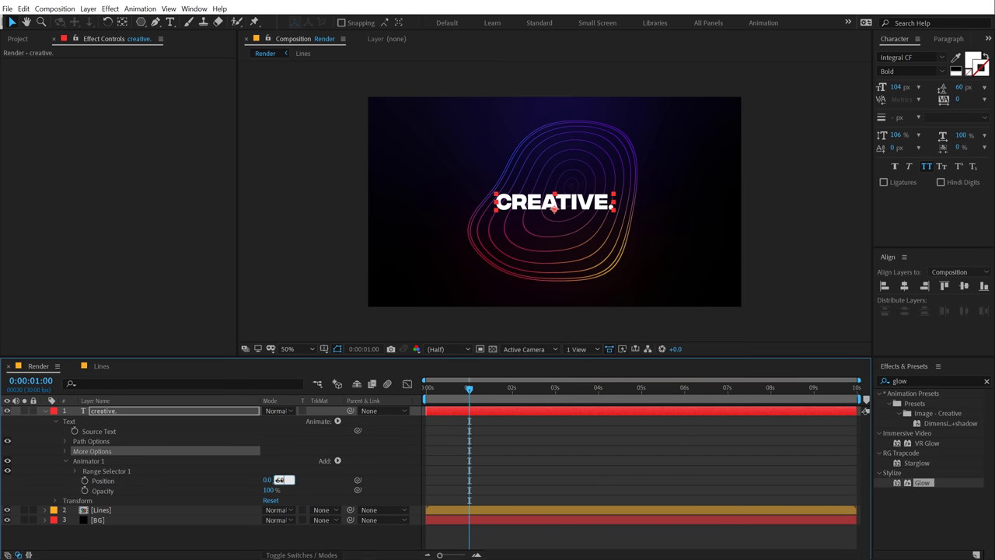
Set the animator's Position to 0, 50, Opacity to 0% and range Offset to 100%
{"action": "left_click", "coordinate": [279, 480]}
{"action": "type", "text": "50"}
{"action": "key", "text": "Return"}
{"action": "left_click", "coordinate": [274, 491]}
{"action": "type", "text": "0"}
{"action": "key", "text": "Return"}
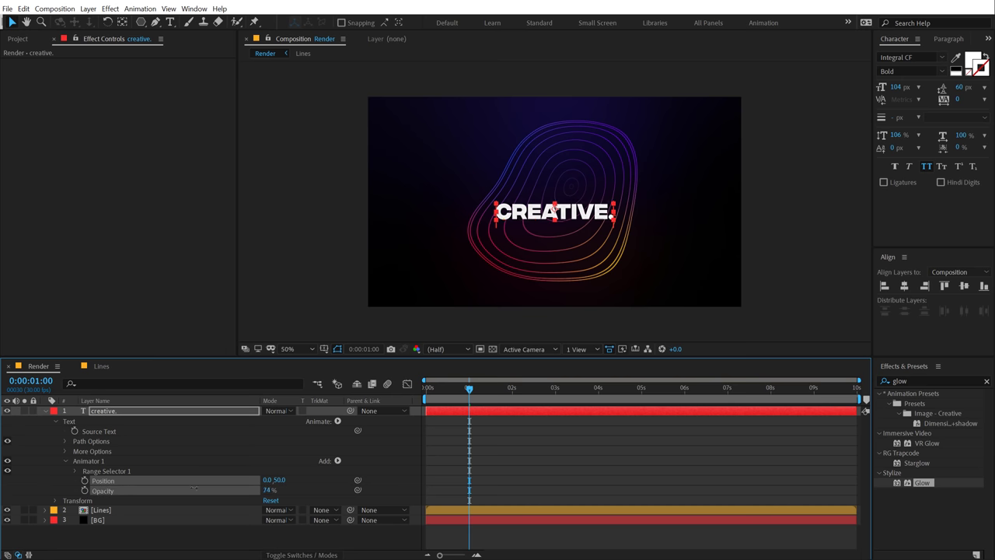
{"action": "left_click", "coordinate": [74, 472]}
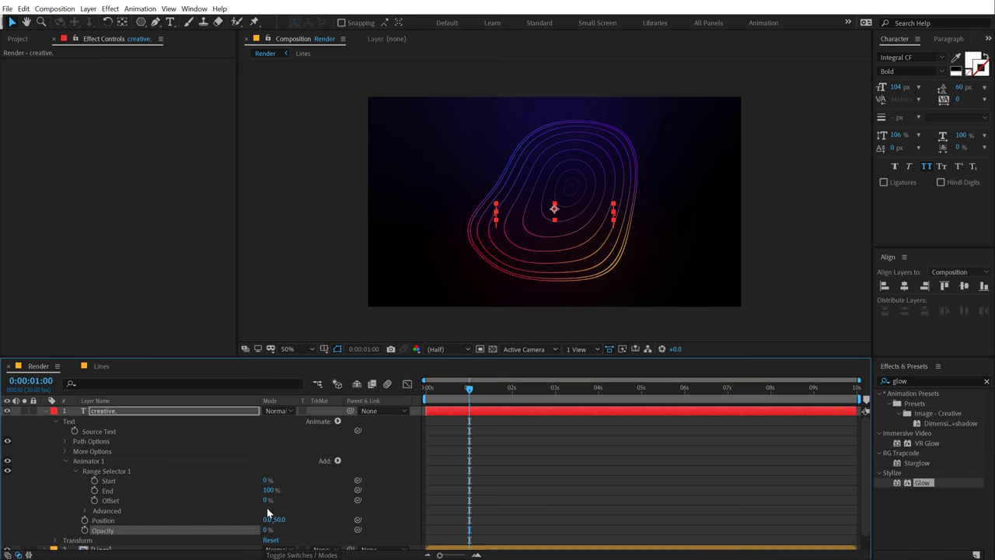
{"action": "left_click_drag", "start_coordinate": [265, 503], "coordinate": [272, 491]}
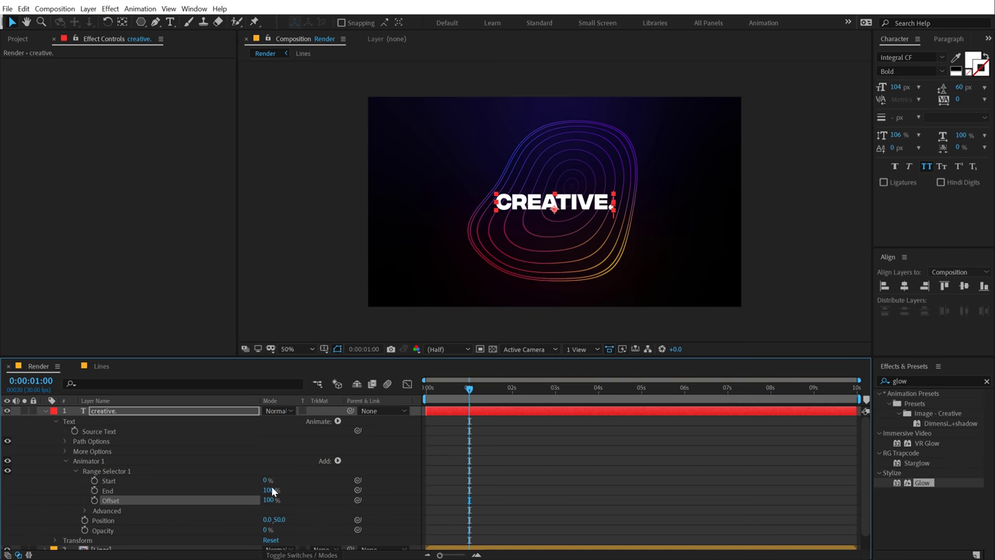
Keyframe the range Offset at 100% at one second and -100% at frame zero
{"action": "left_click", "coordinate": [95, 501]}
{"action": "left_click_drag", "start_coordinate": [467, 388], "coordinate": [399, 395]}
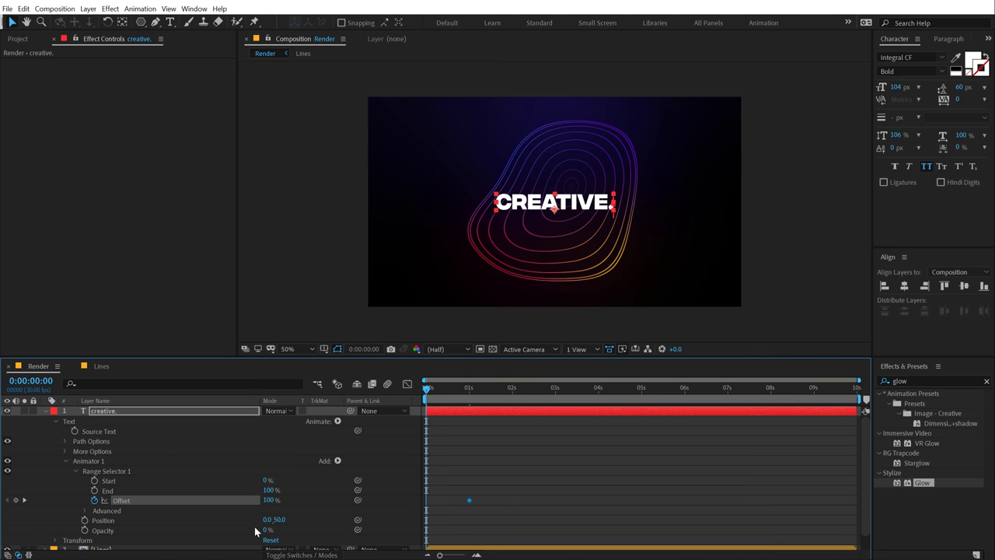
{"action": "left_click_drag", "start_coordinate": [266, 502], "coordinate": [233, 502]}
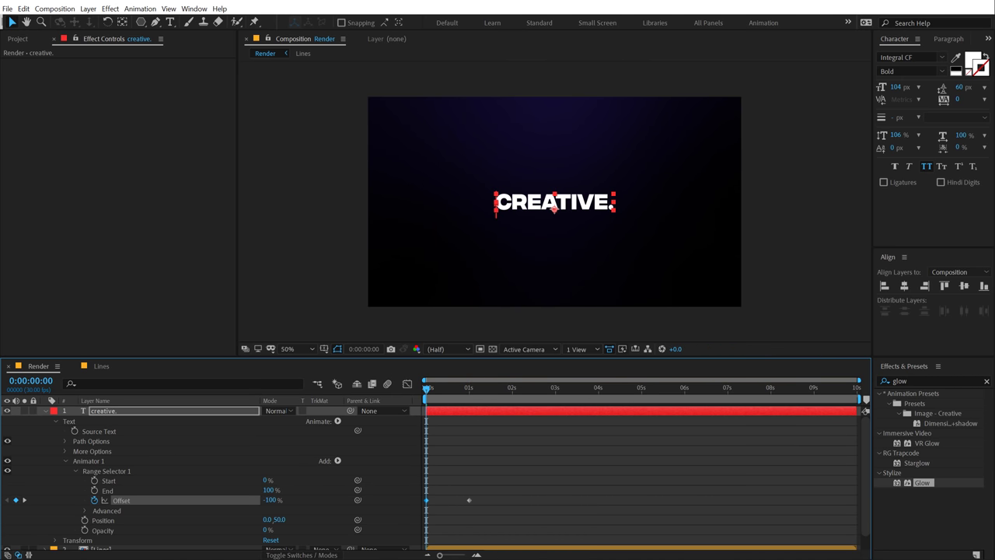
Under Advanced, set the selector Shape to Ramp Up with Ease High and Ease Low at 100%
{"action": "left_click", "coordinate": [84, 511]}
{"action": "scroll", "coordinate": [145, 455], "scroll_direction": "down", "scroll_amount": 5}
{"action": "left_click", "coordinate": [307, 456]}
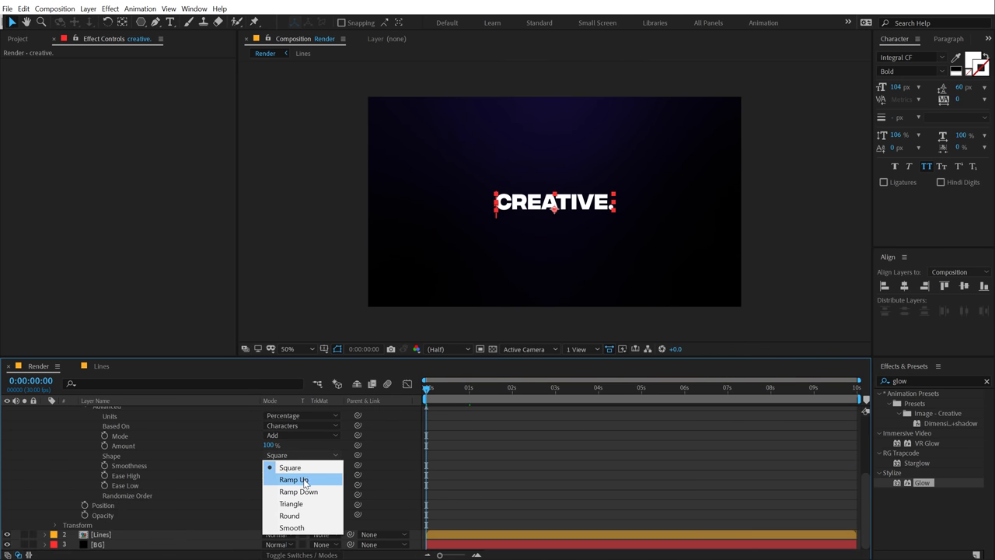
{"action": "left_click", "coordinate": [296, 480]}
{"action": "left_click_drag", "start_coordinate": [265, 475], "coordinate": [450, 477]}
{"action": "left_click", "coordinate": [468, 402]}
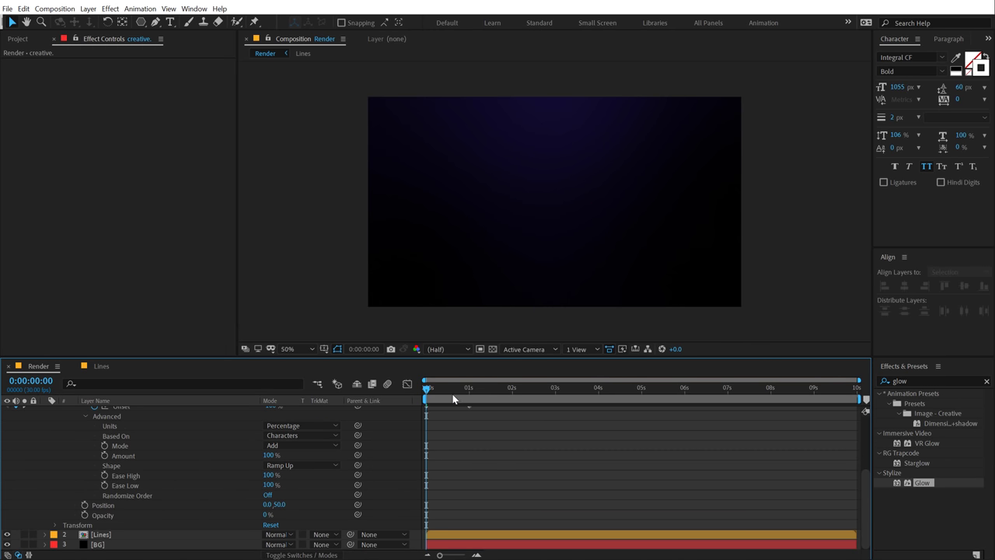
Shift the CREATIVE. text layer and its keyframes slightly later in the timeline
{"action": "scroll", "coordinate": [445, 423], "scroll_direction": "up", "scroll_amount": 2}
{"action": "scroll", "coordinate": [446, 423], "scroll_direction": "up", "scroll_amount": 3}
{"action": "left_click_drag", "start_coordinate": [447, 416], "coordinate": [468, 412]}
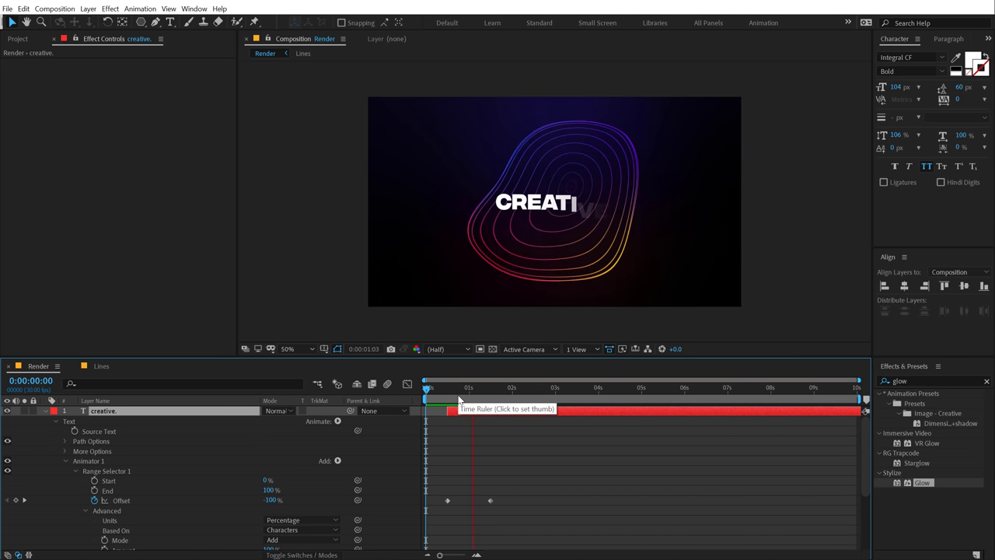
Preview the reveal, then drag the ending Offset keyframe later, toward about two seconds
{"action": "key", "text": "space"}
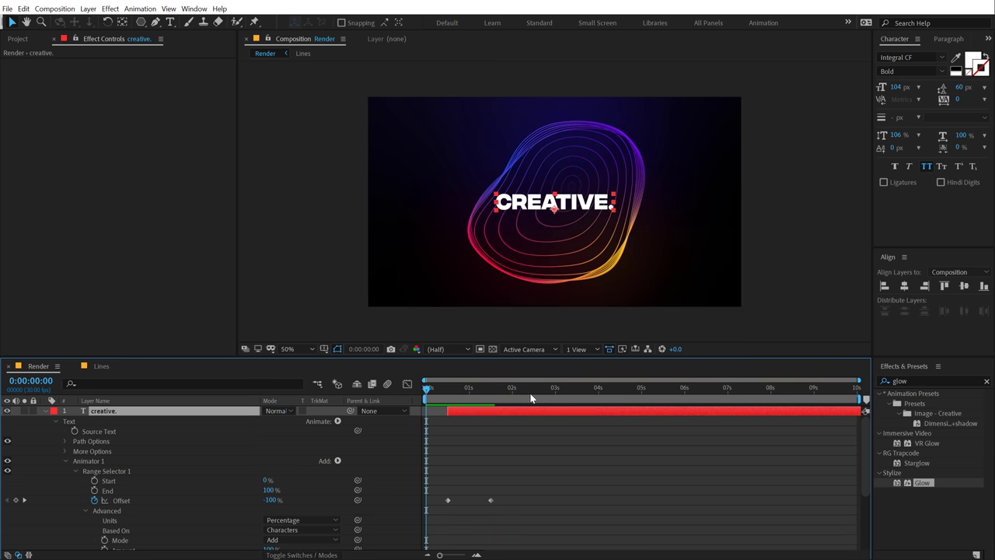
{"action": "left_click", "coordinate": [459, 388]}
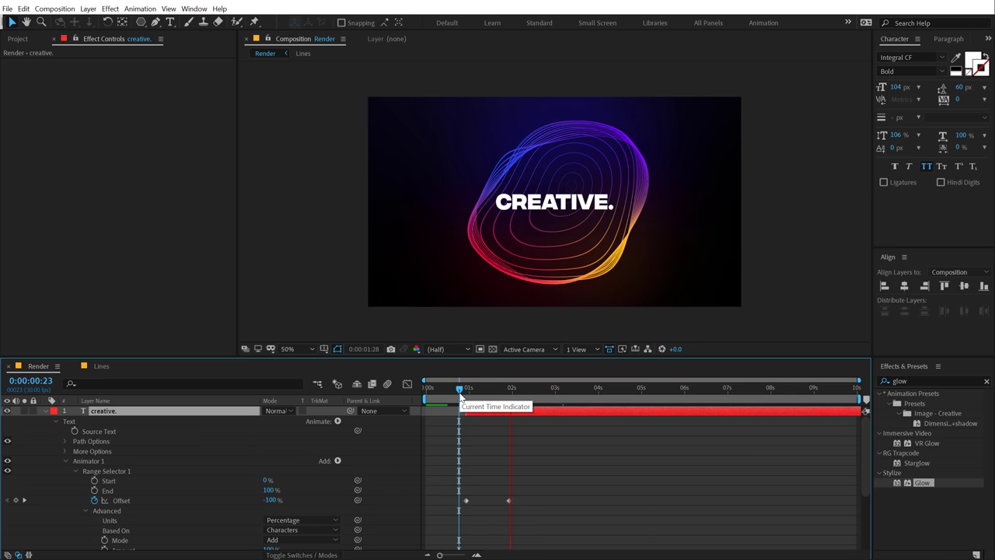
{"action": "left_click_drag", "start_coordinate": [460, 392], "coordinate": [529, 398]}
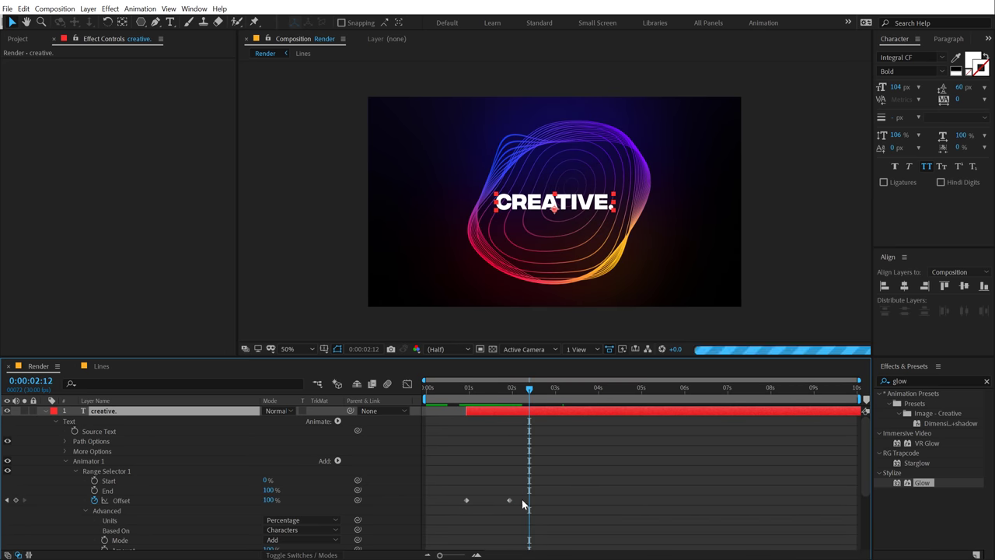
{"action": "left_click_drag", "start_coordinate": [510, 500], "coordinate": [548, 500]}
Preview the slower reveal from just before one second, then select the Lines precomp layer
{"action": "left_click", "coordinate": [459, 389]}
{"action": "key", "text": "space"}
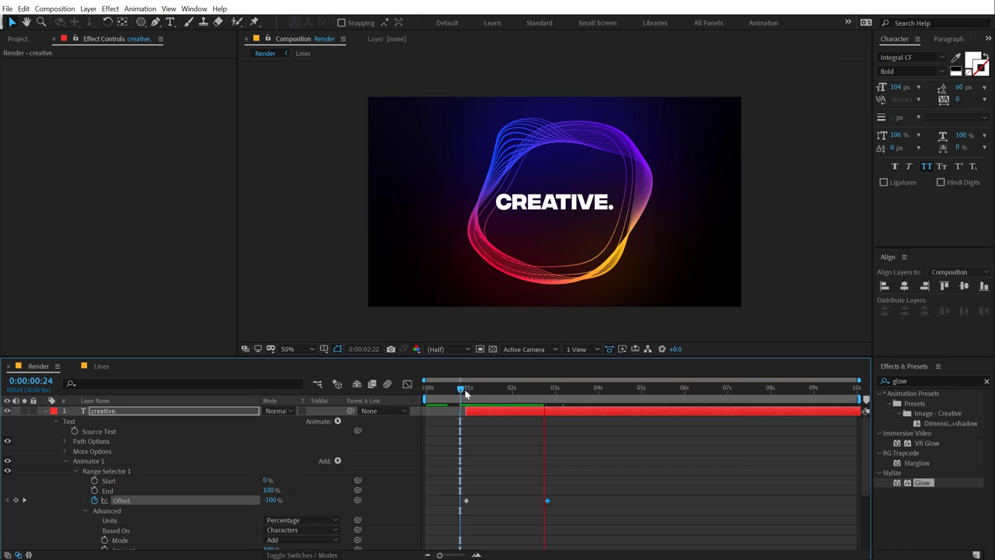
{"action": "key", "text": "space"}
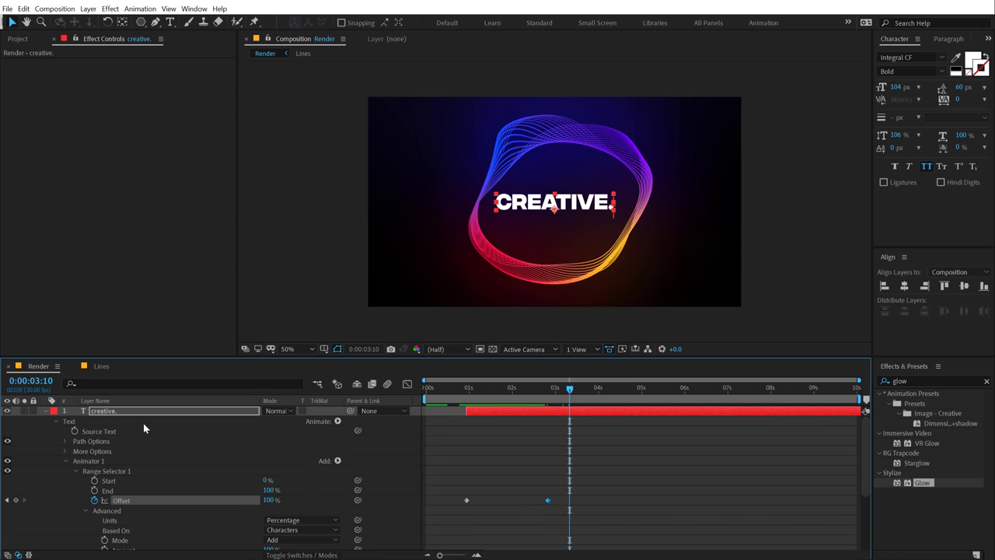
{"action": "left_click", "coordinate": [44, 412]}
In the Lines composition, set the Line layer's Echo Number Of Echoes to 50
{"action": "double_click", "coordinate": [106, 424]}
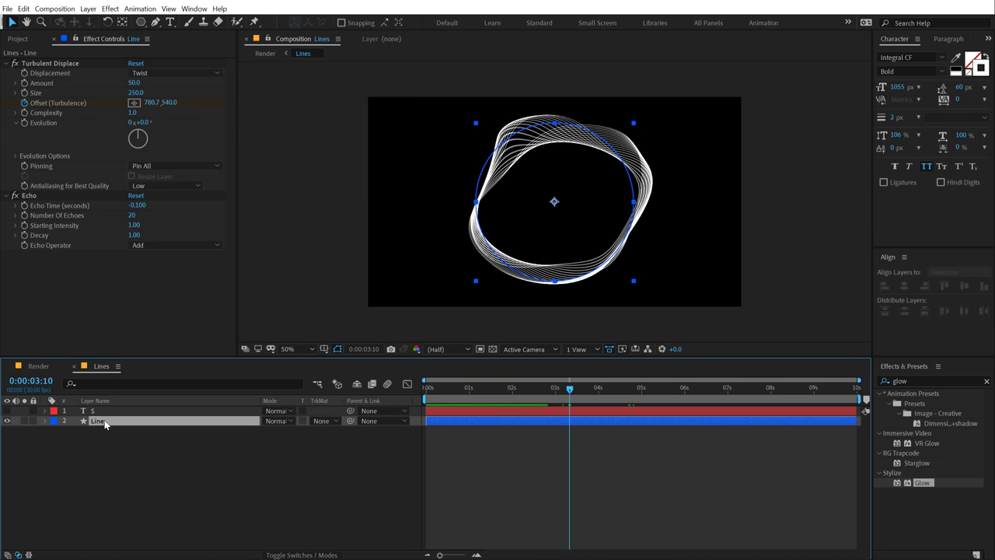
{"action": "left_click", "coordinate": [109, 420]}
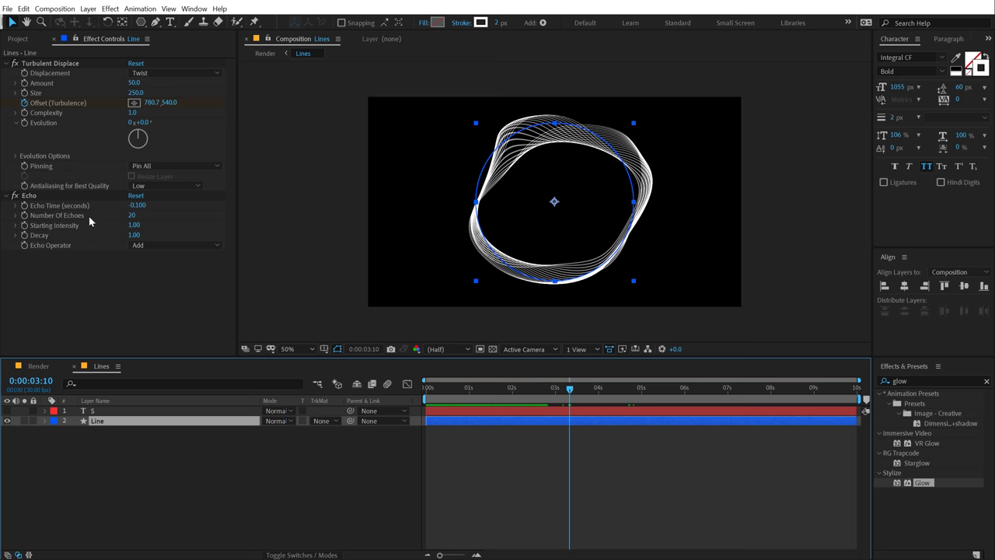
{"action": "left_click", "coordinate": [132, 216]}
{"action": "type", "text": "50"}
{"action": "key", "text": "Return"}
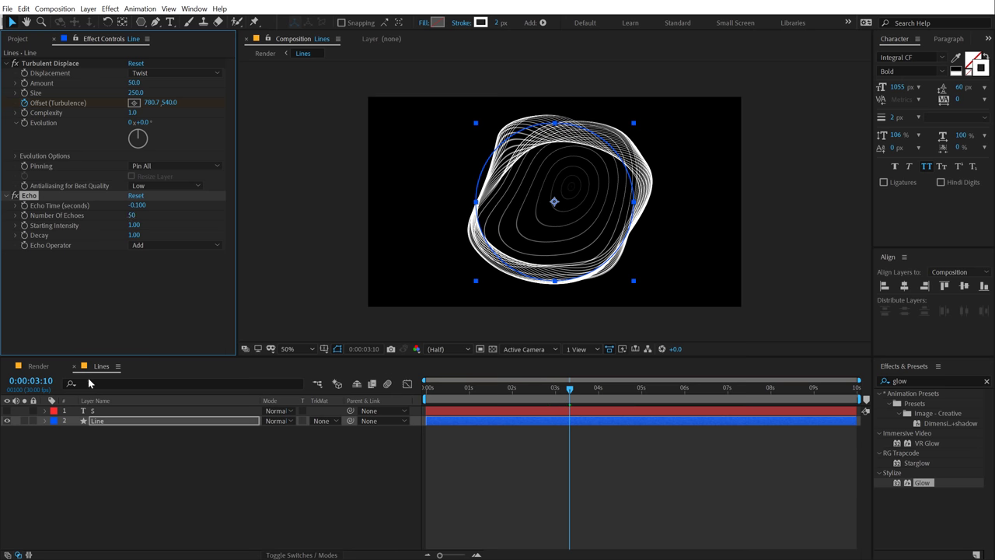
In the Render composition, raise the Lines Glow Threshold to 66.9% and check later frames
{"action": "left_click", "coordinate": [56, 366]}
{"action": "left_click", "coordinate": [639, 388]}
{"action": "left_click", "coordinate": [680, 388]}
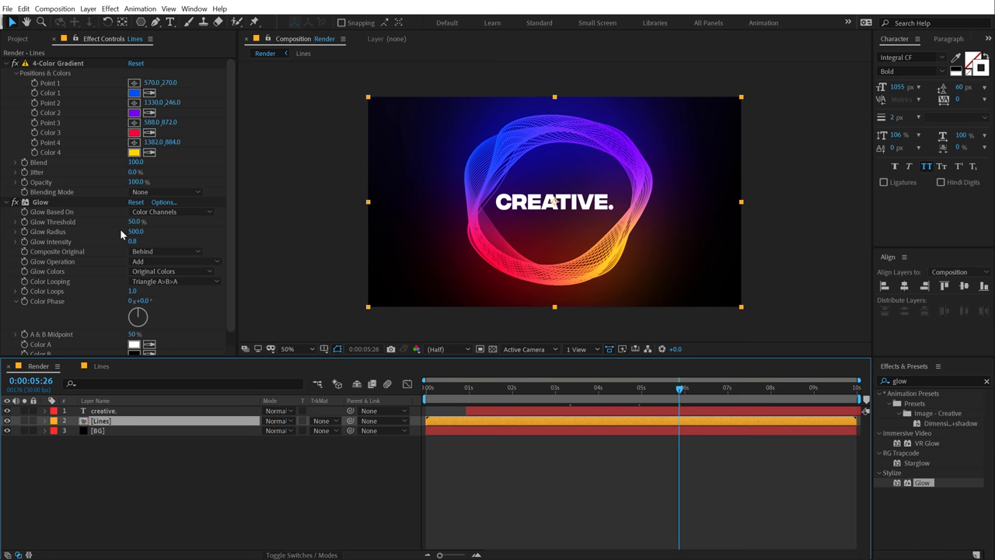
{"action": "left_click_drag", "start_coordinate": [135, 222], "coordinate": [160, 223]}
{"action": "left_click", "coordinate": [707, 388]}
{"action": "left_click", "coordinate": [714, 390]}
Set the Line layer's Echo Time to -0.2 seconds, then preview the Render composition
{"action": "left_click", "coordinate": [102, 367]}
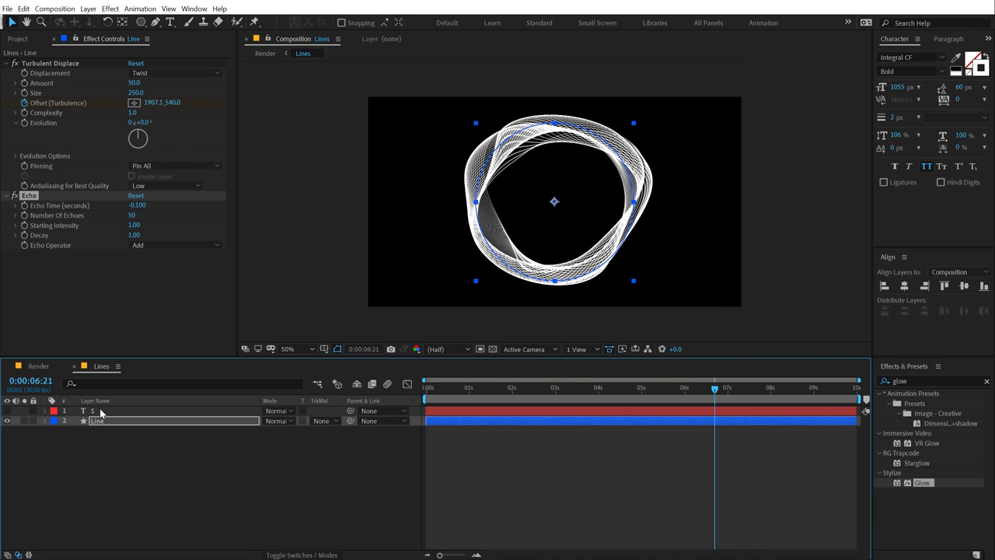
{"action": "left_click", "coordinate": [136, 205]}
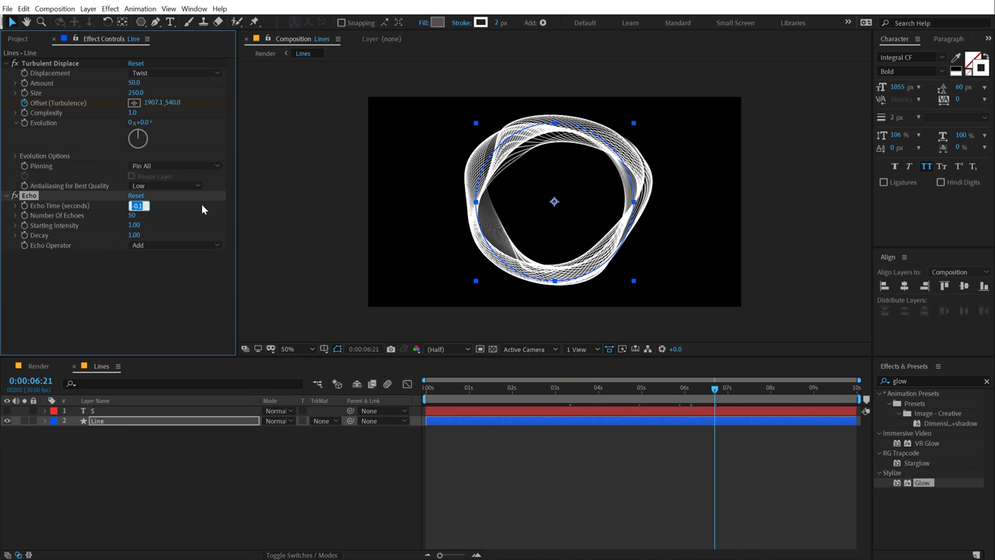
{"action": "type", "text": "-0.2"}
{"action": "key", "text": "Return"}
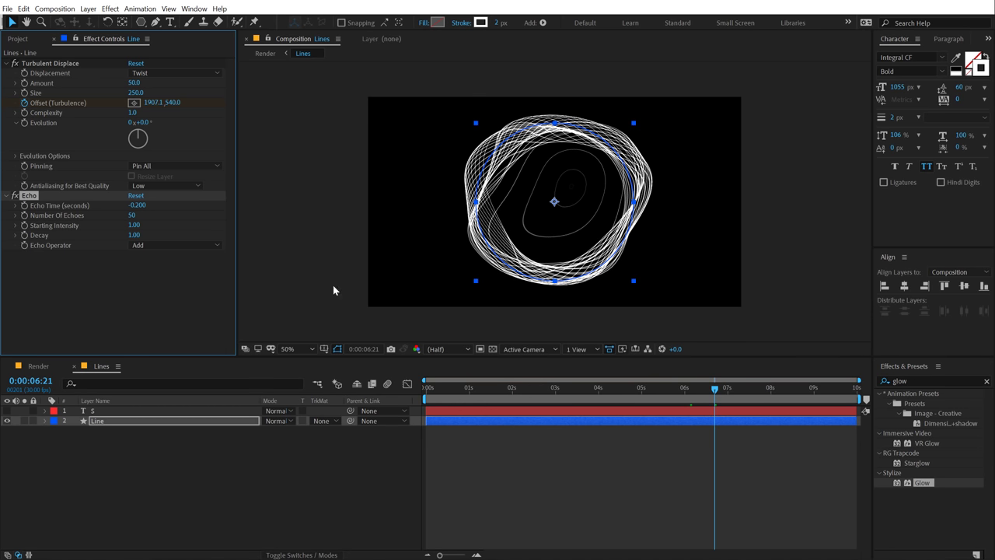
{"action": "left_click", "coordinate": [38, 366]}
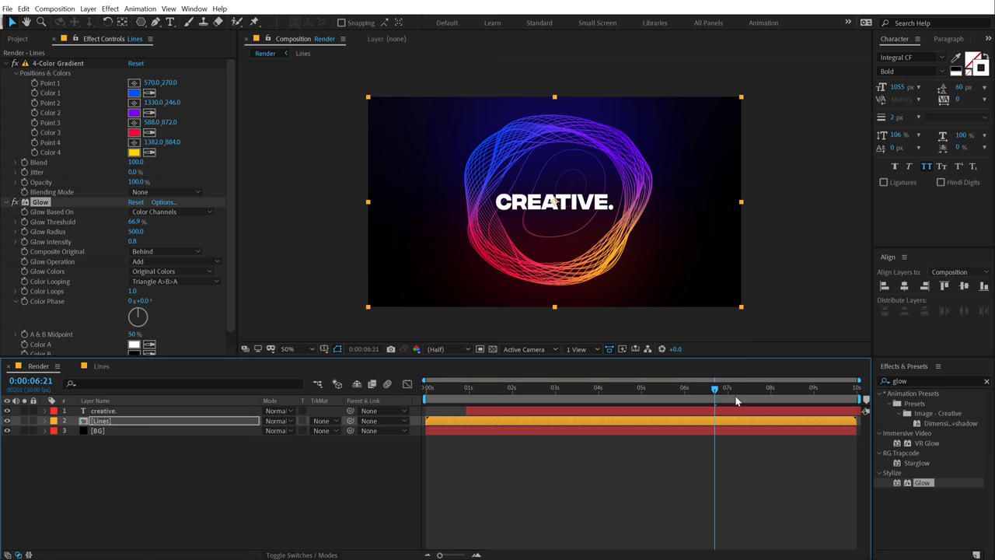
{"action": "key", "text": "space"}
{"action": "key", "text": "space"}
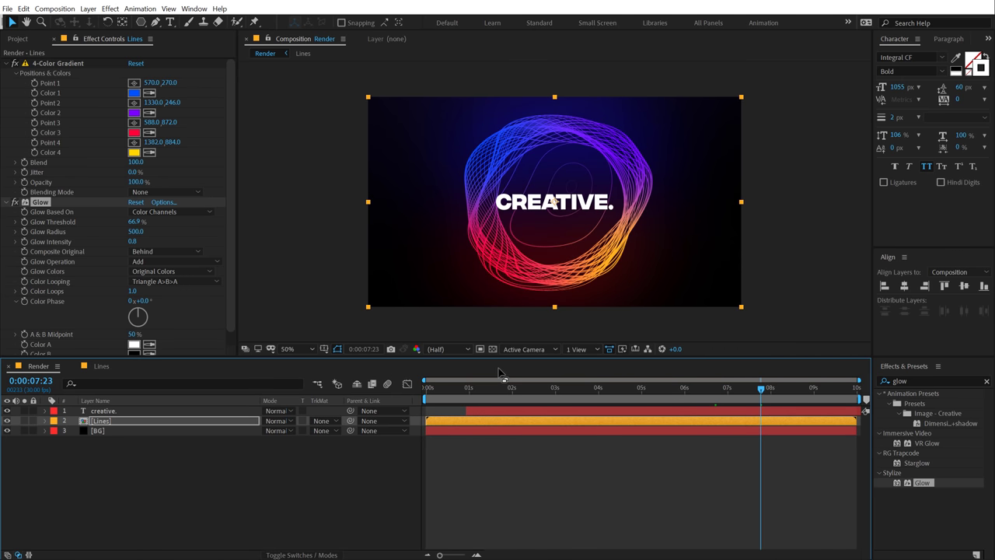